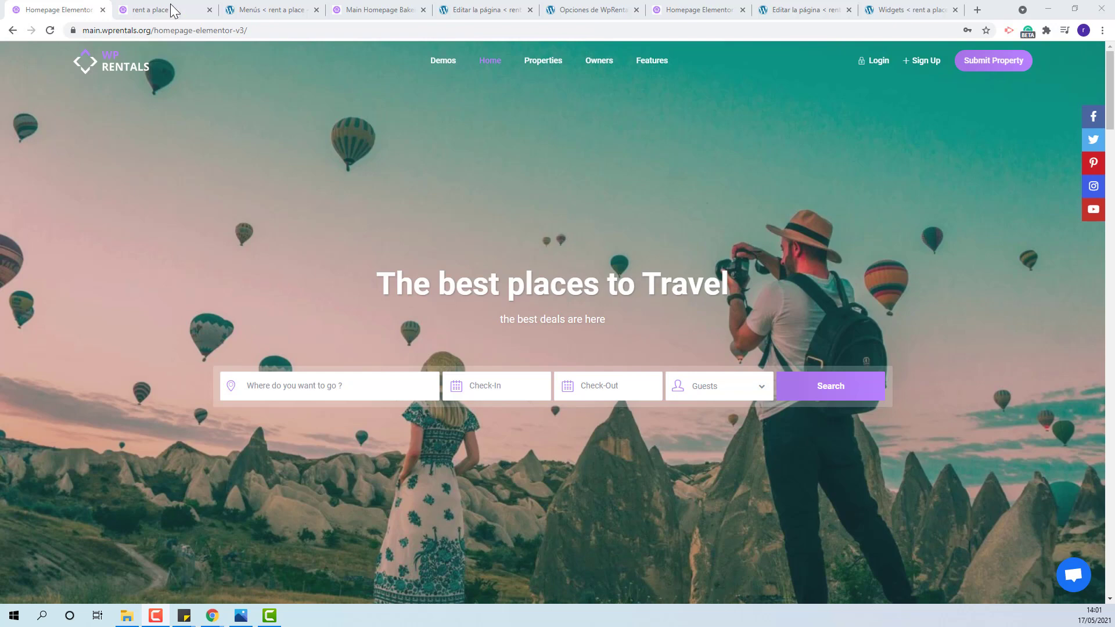
# Bring up the rent a place homepage at the top, showing the West Town 3rd Floor Dorm slider
pyautogui.click(163, 10)
pyautogui.scroll(5, 209, 77)
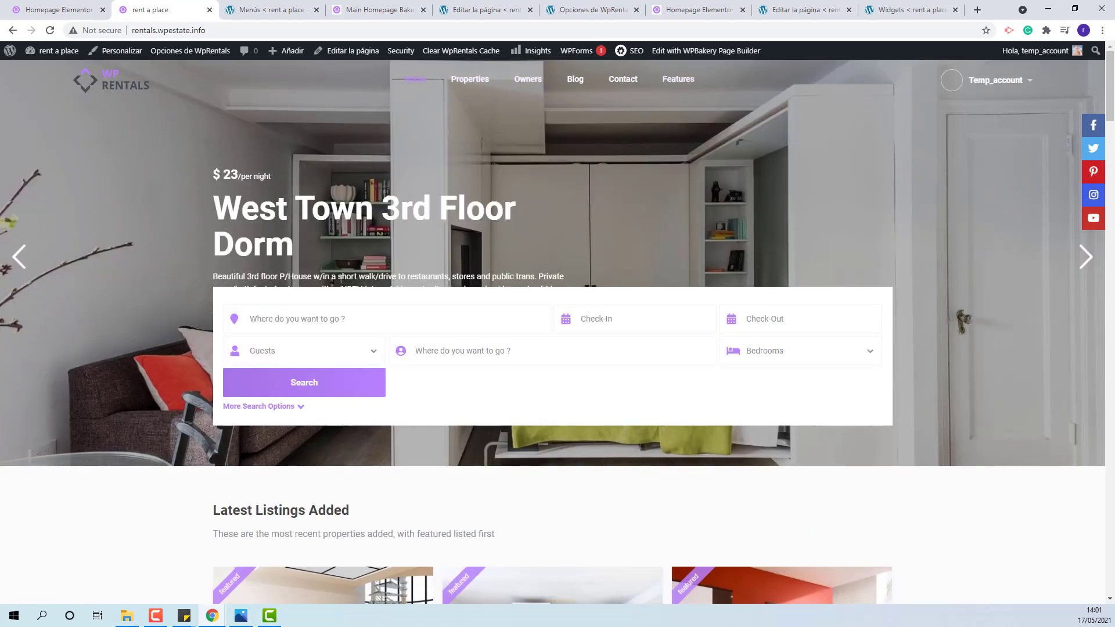
# Relabel the Primary Menu's Home item as 'Home ES', then view the Main Homepage Bakery V1 page
pyautogui.click(280, 6)
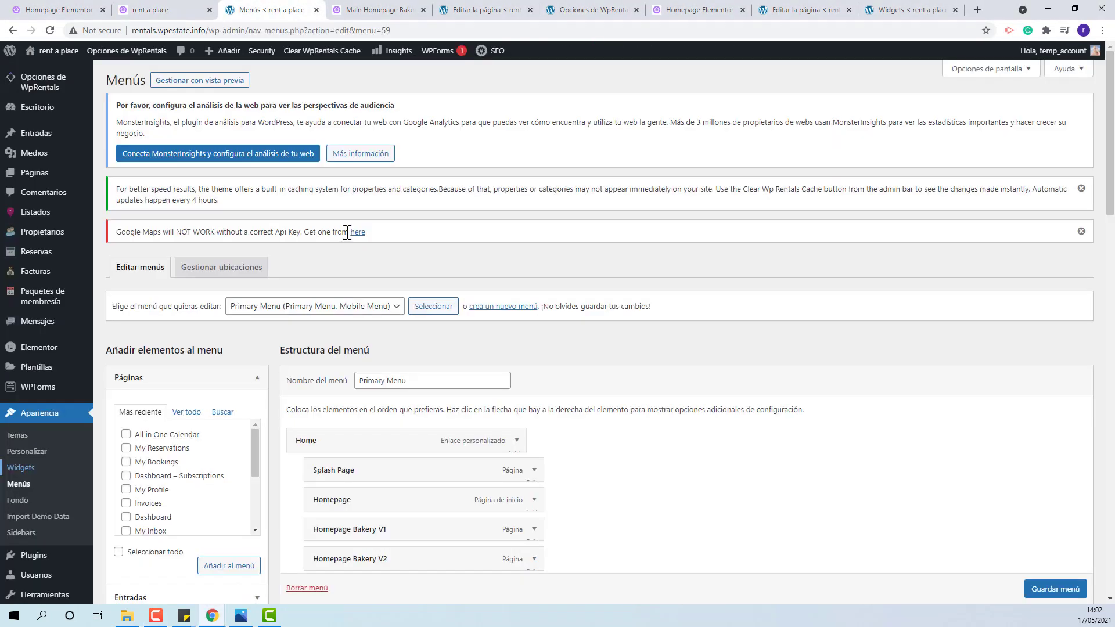
pyautogui.scroll(-1, 348, 233)
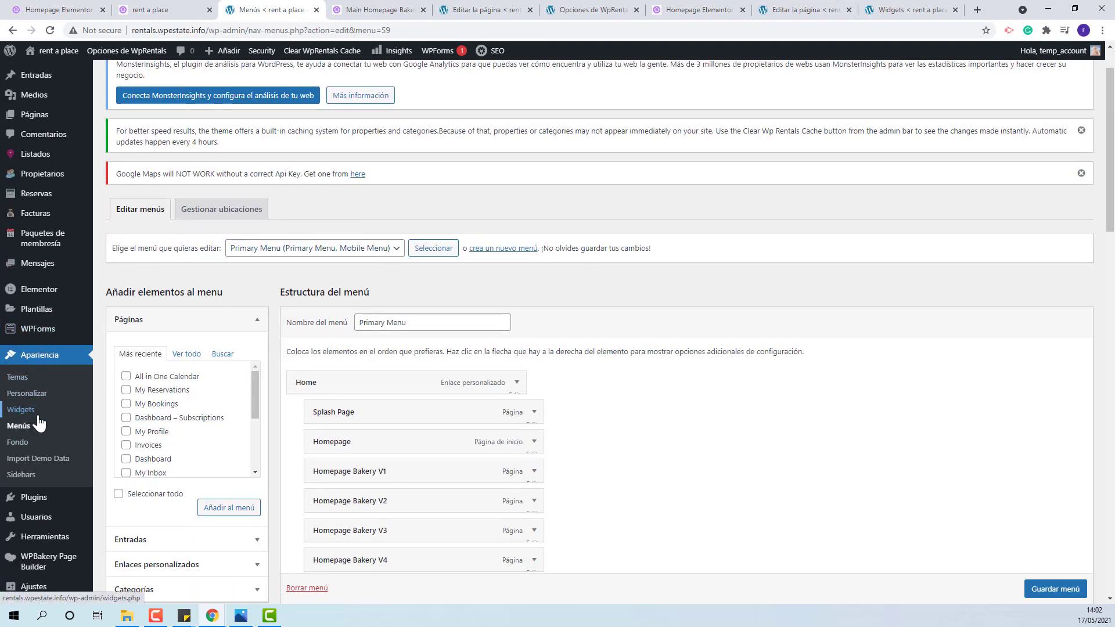
pyautogui.click(517, 383)
pyautogui.moveTo(328, 458); pyautogui.dragTo(285, 458)
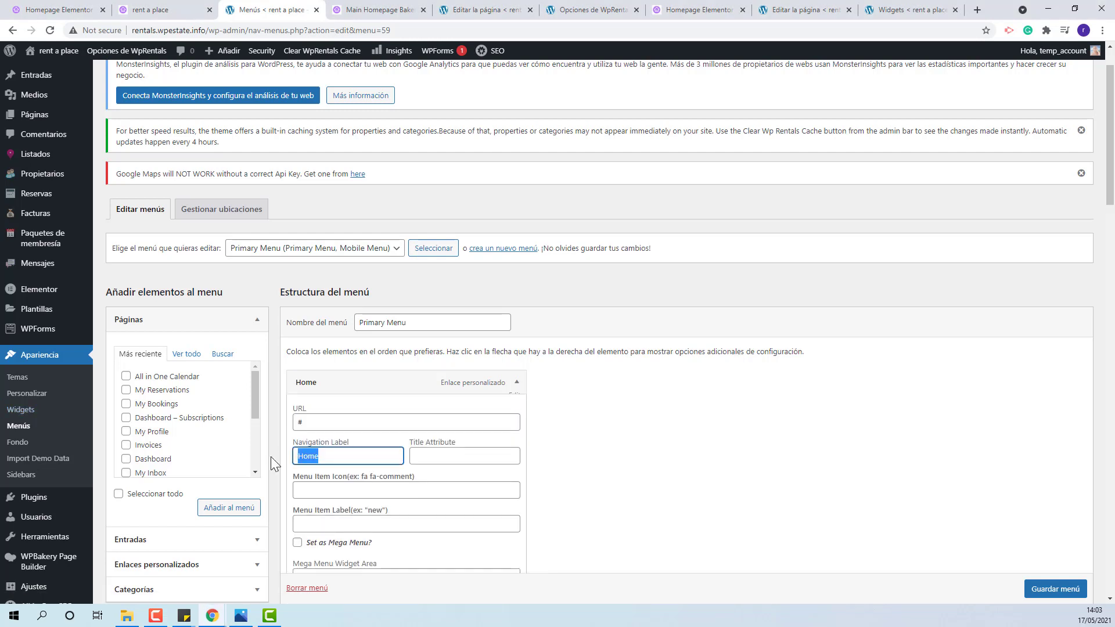
pyautogui.press('End')
pyautogui.write('ES')
pyautogui.scroll(-1, 613, 493)
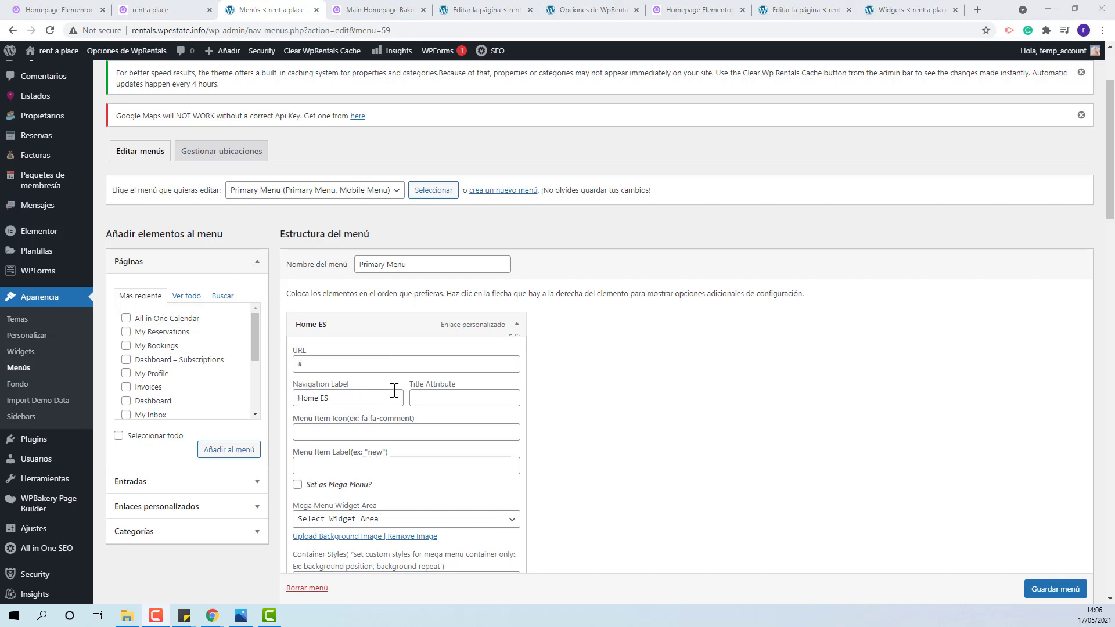
pyautogui.click(347, 7)
pyautogui.moveTo(407, 82)
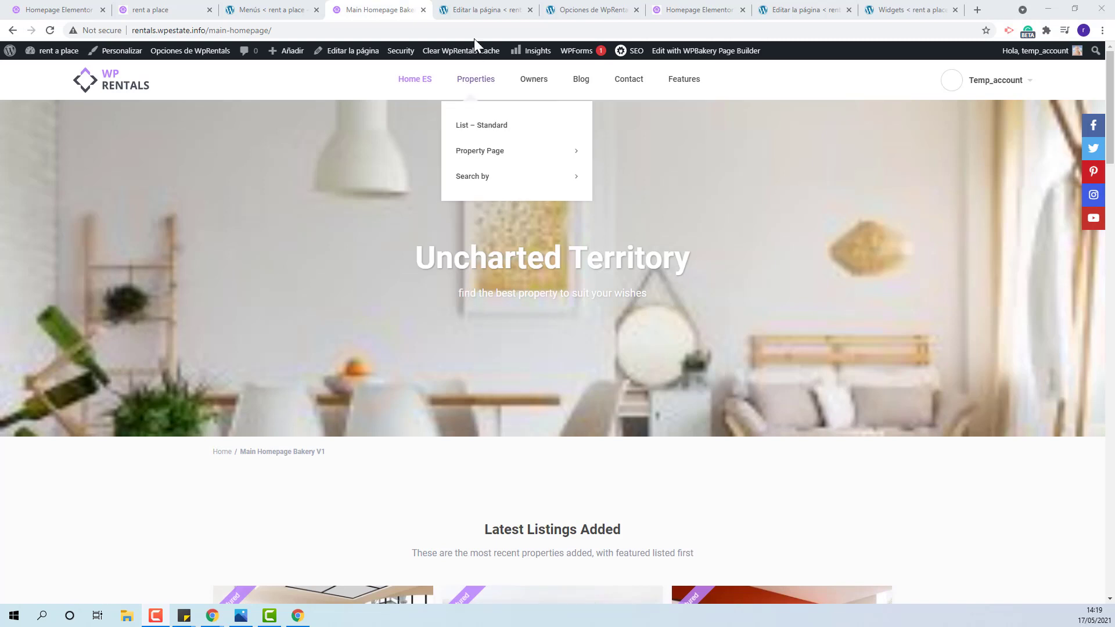
# Open the Main Homepage Bakery V1 editor at its header image title and subtitle options
pyautogui.click(494, 9)
pyautogui.scroll(-20, 633, 311)
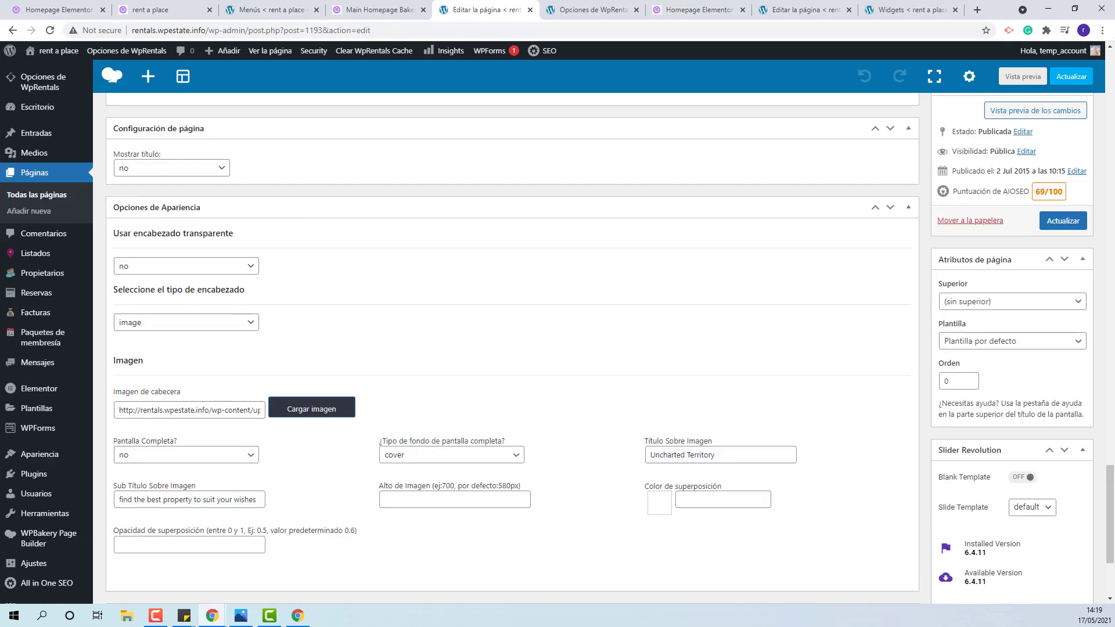
# Add ES to the 'Uncharted Territory' hero title and its subtitle, update the page, and reload the homepage
pyautogui.click(732, 457)
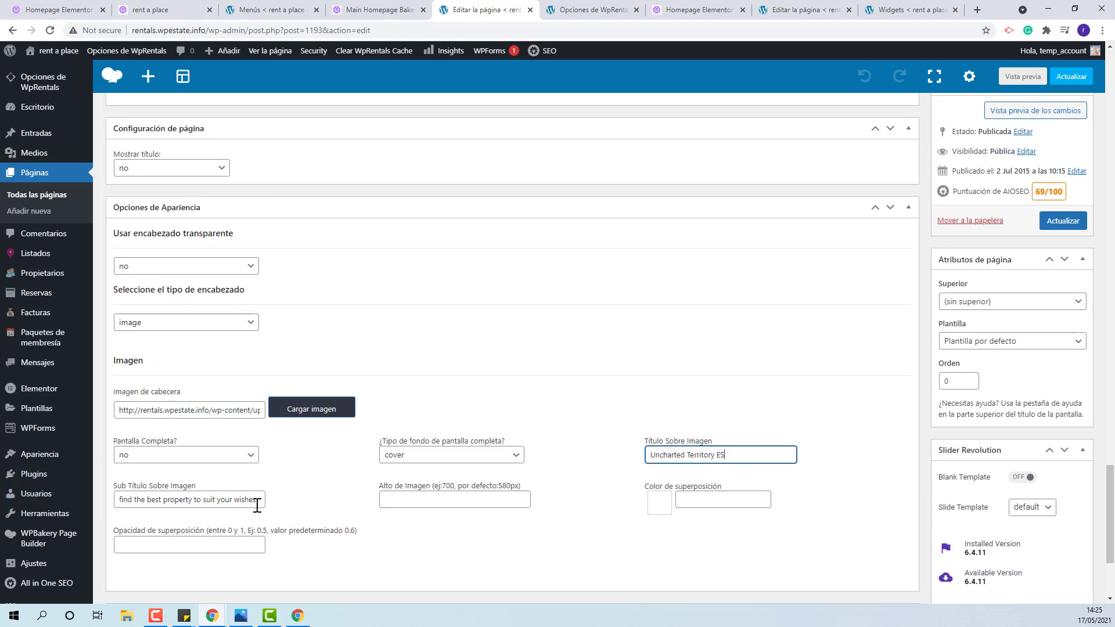
pyautogui.click(117, 500)
pyautogui.write('ES')
pyautogui.click(1063, 221)
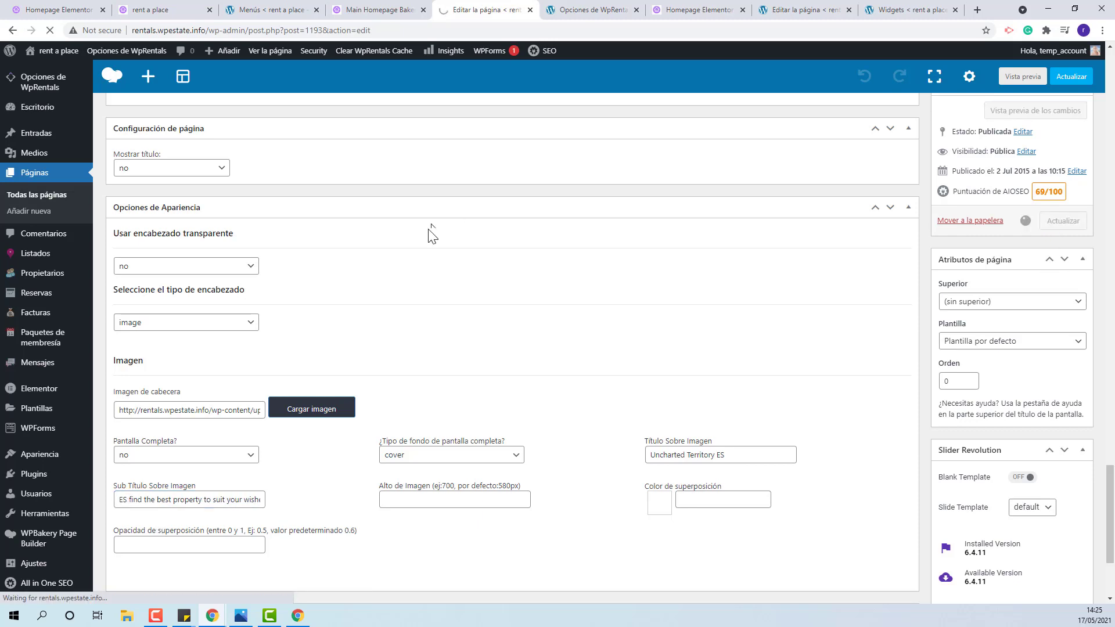
pyautogui.click(374, 15)
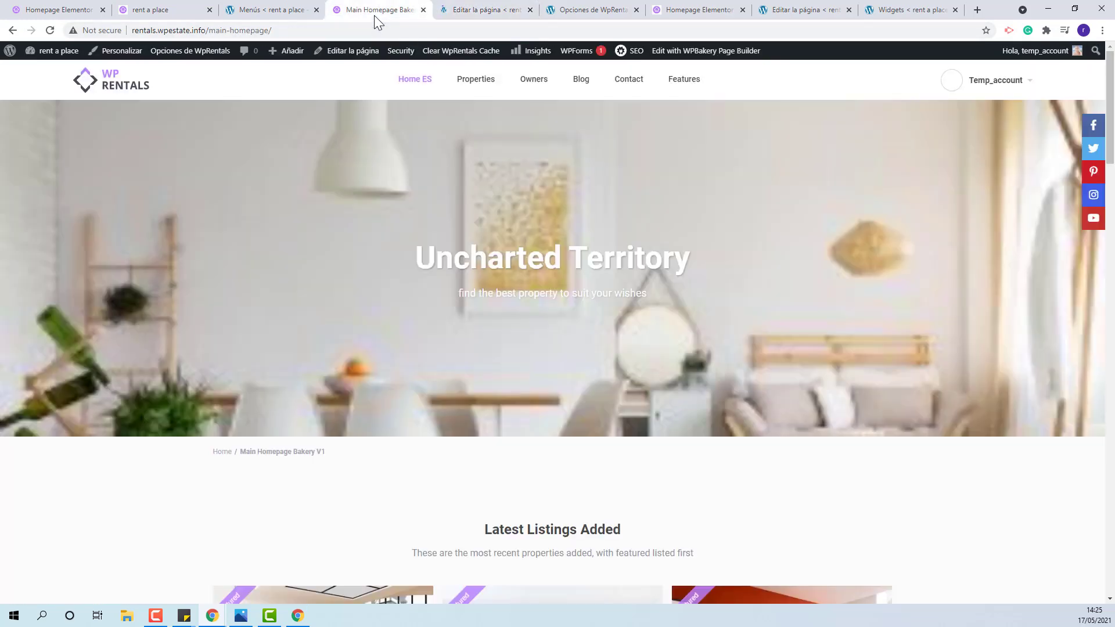
pyautogui.click(50, 29)
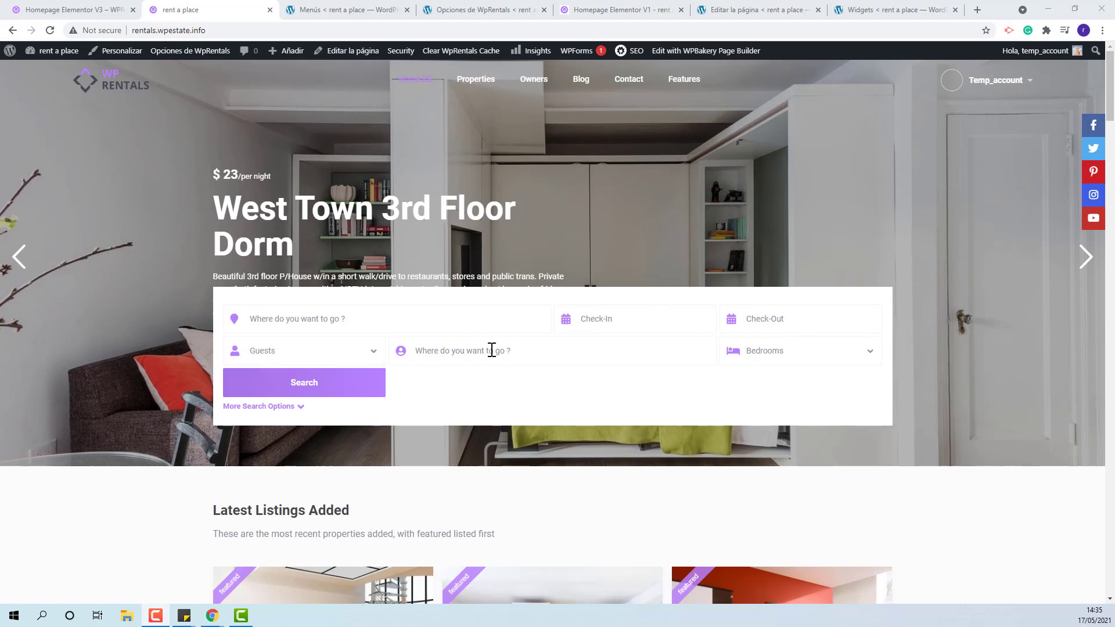
# Add ES to the Check-In label in the WpRentals advanced search form settings and save
pyautogui.click(516, 10)
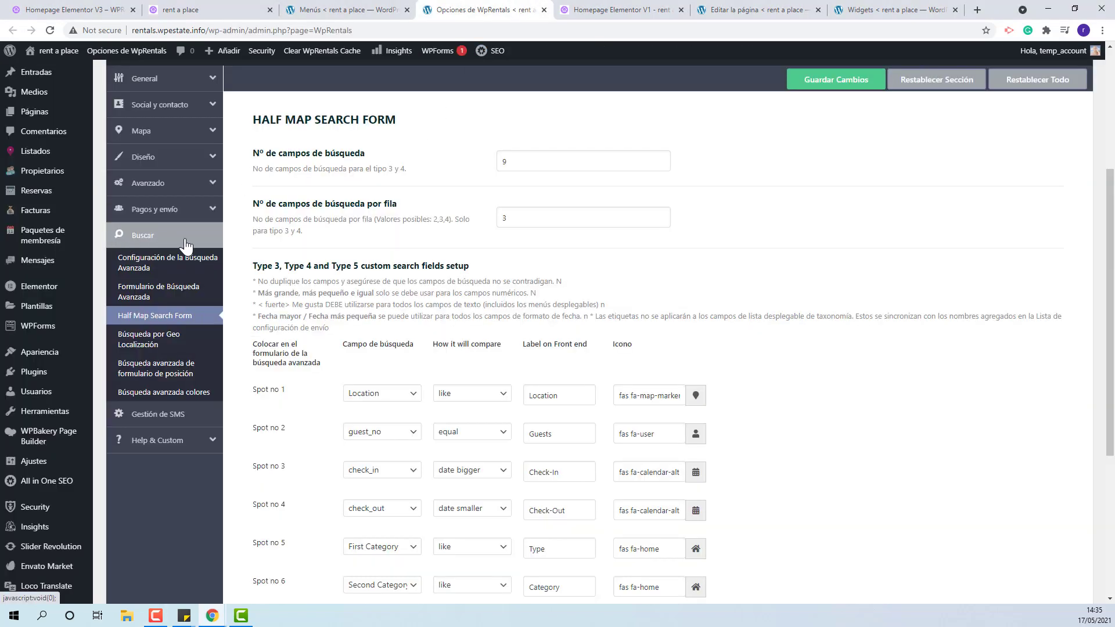
pyautogui.click(148, 303)
pyautogui.scroll(-7, 820, 313)
pyautogui.scroll(-5, 821, 313)
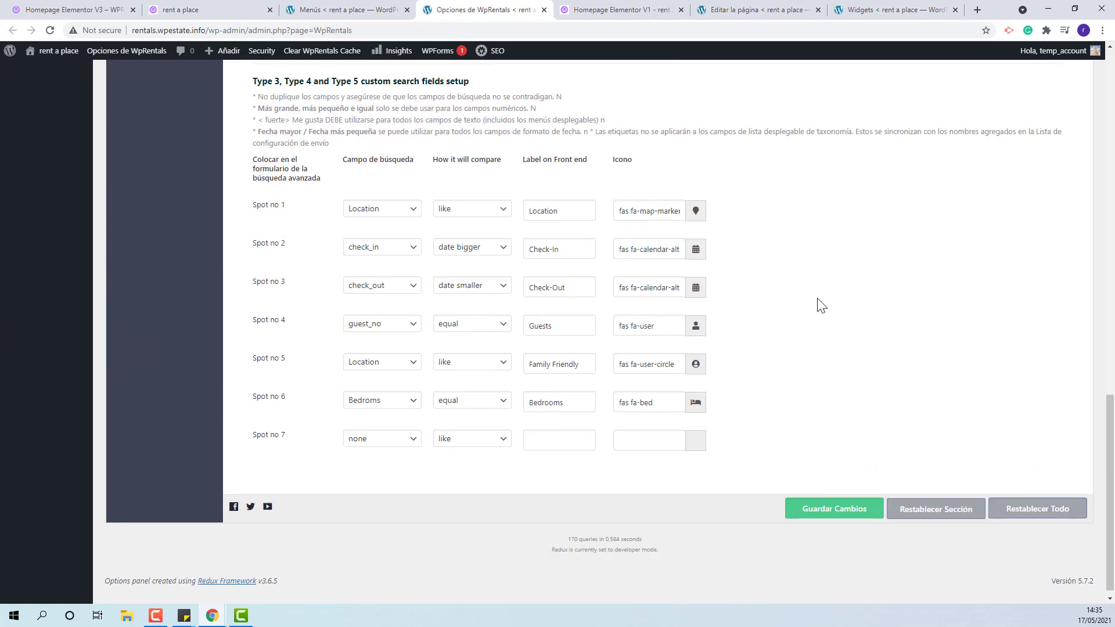
pyautogui.click(580, 256)
pyautogui.click(822, 510)
# Change the Half Map form's guest_no label to 'Guests ES' and save
pyautogui.scroll(10, 796, 278)
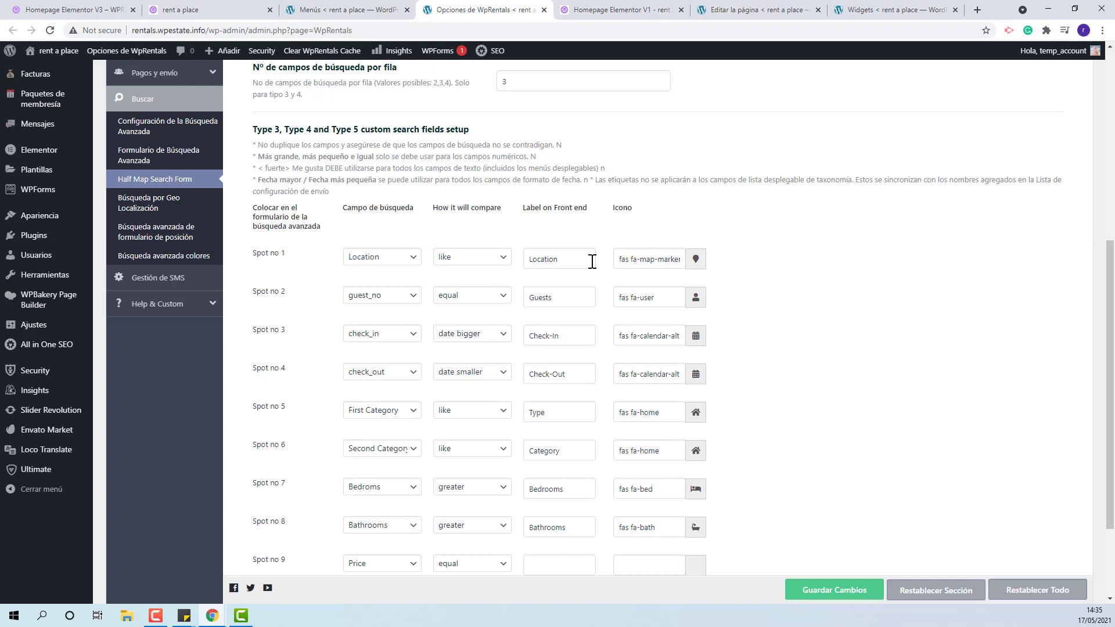
pyautogui.click(575, 301)
pyautogui.click(805, 597)
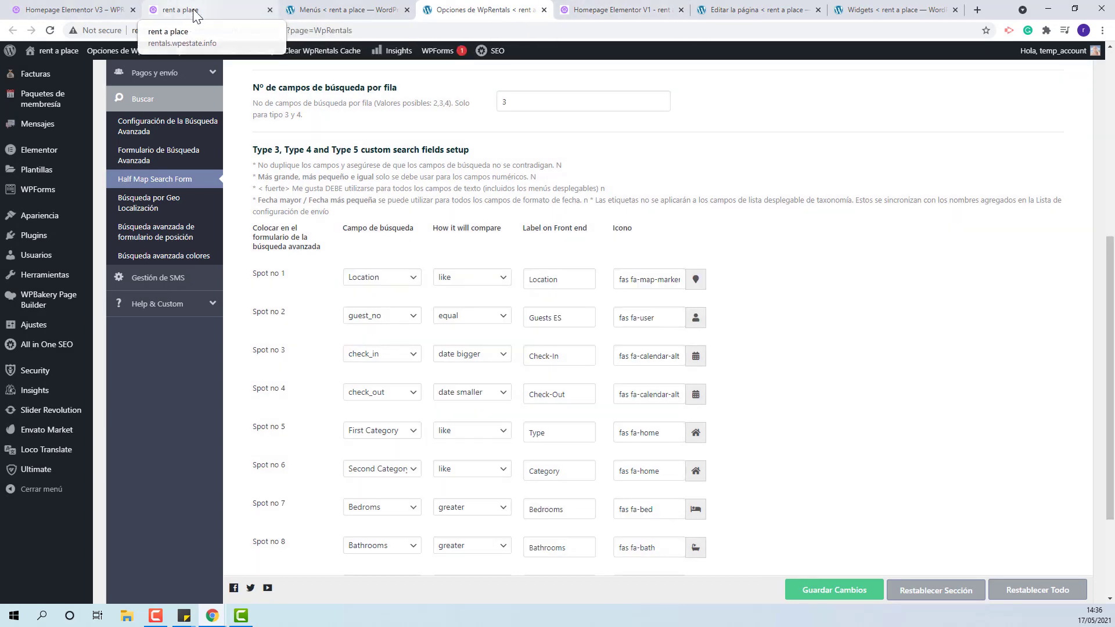
# Reload the homepage and run a search, then edit Homepage Elementor V1 with Elementor
pyautogui.click(175, 10)
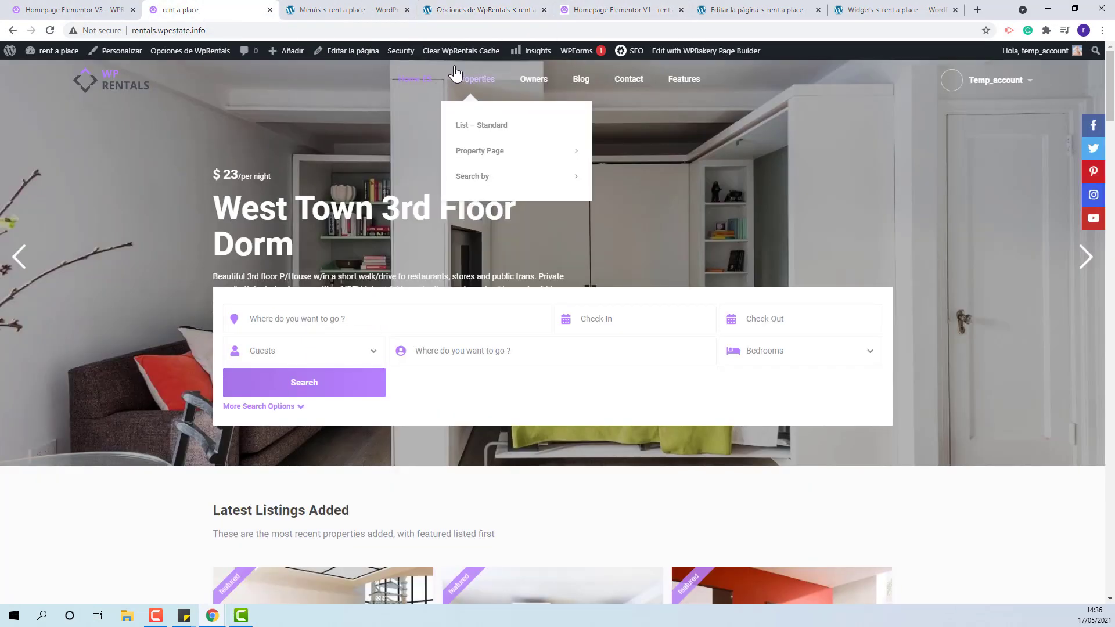
pyautogui.click(54, 30)
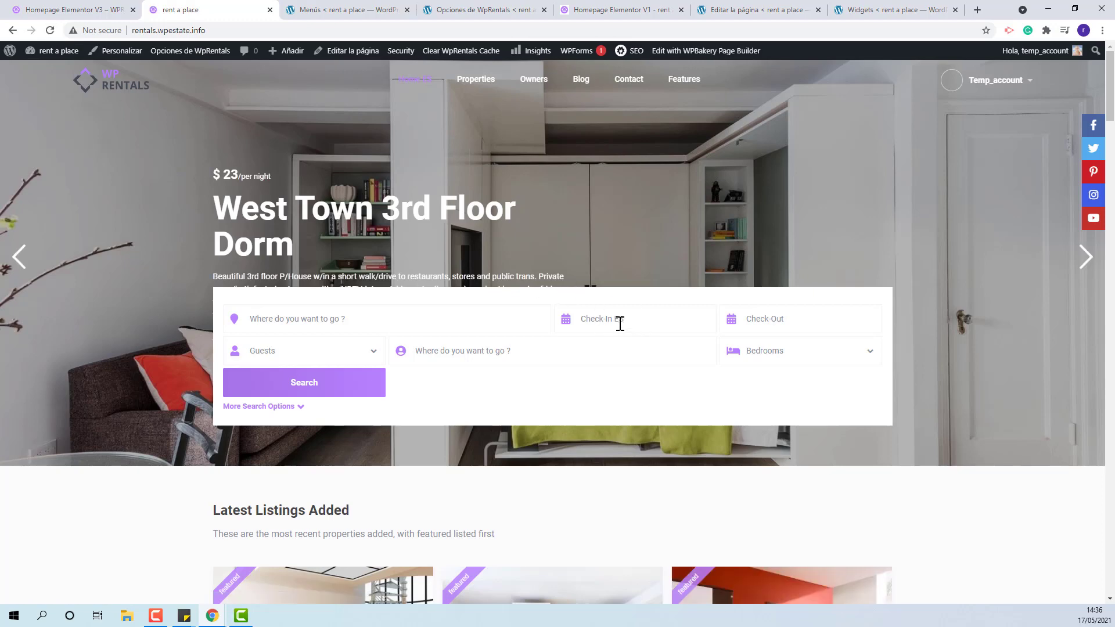
pyautogui.click(303, 393)
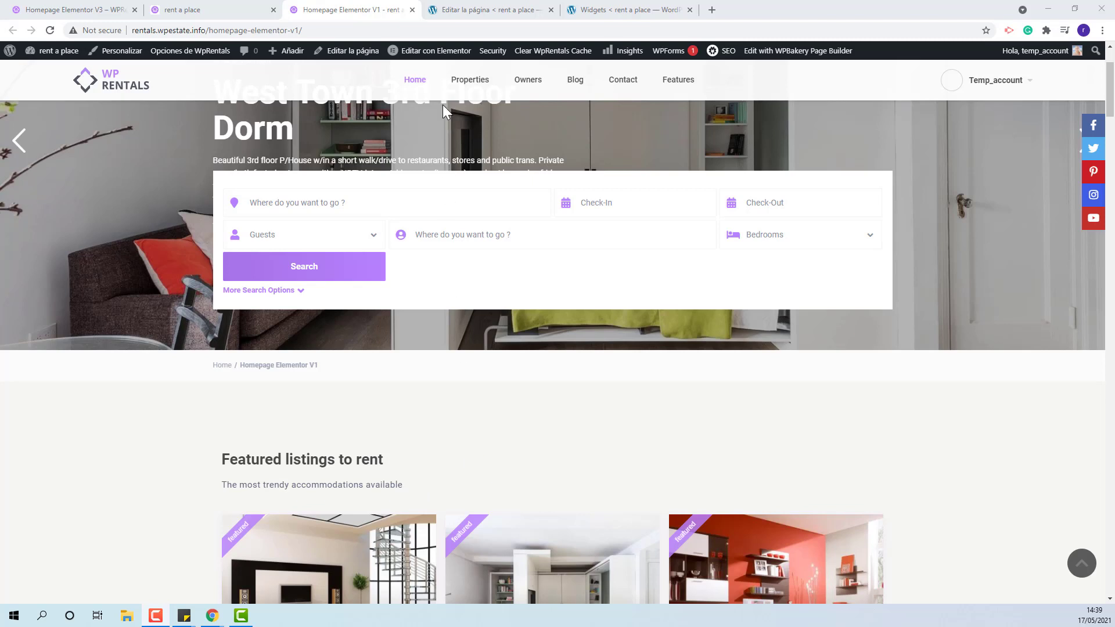
pyautogui.click(430, 54)
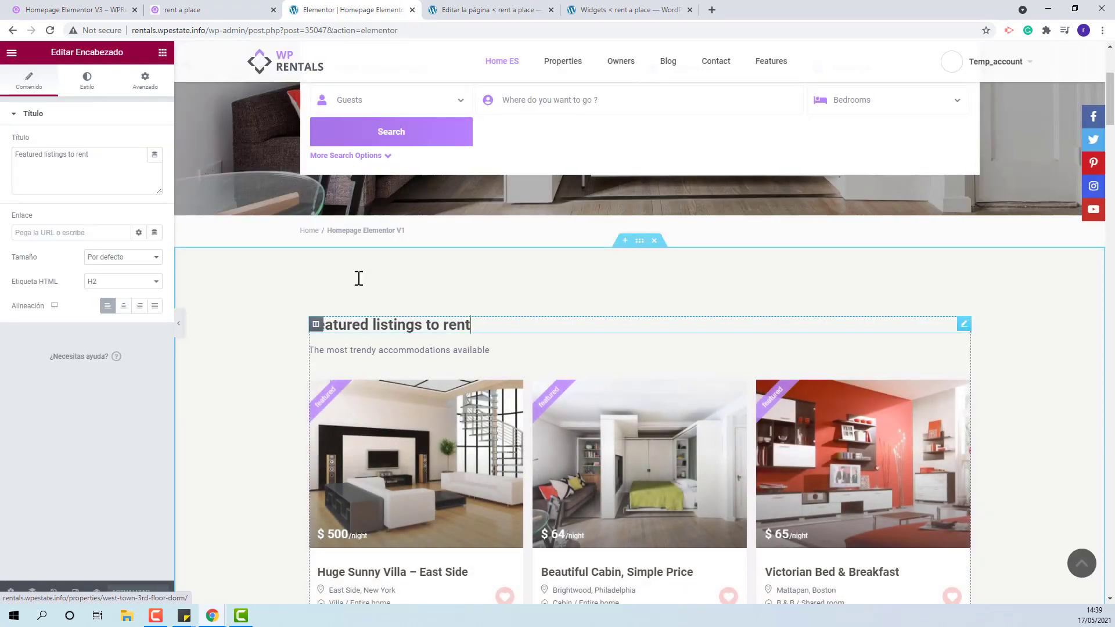
# Make the heading 'Featured listings to rent ES' and subtitle end in 'Es', save, and return to the page
pyautogui.click(106, 155)
pyautogui.write('ES')
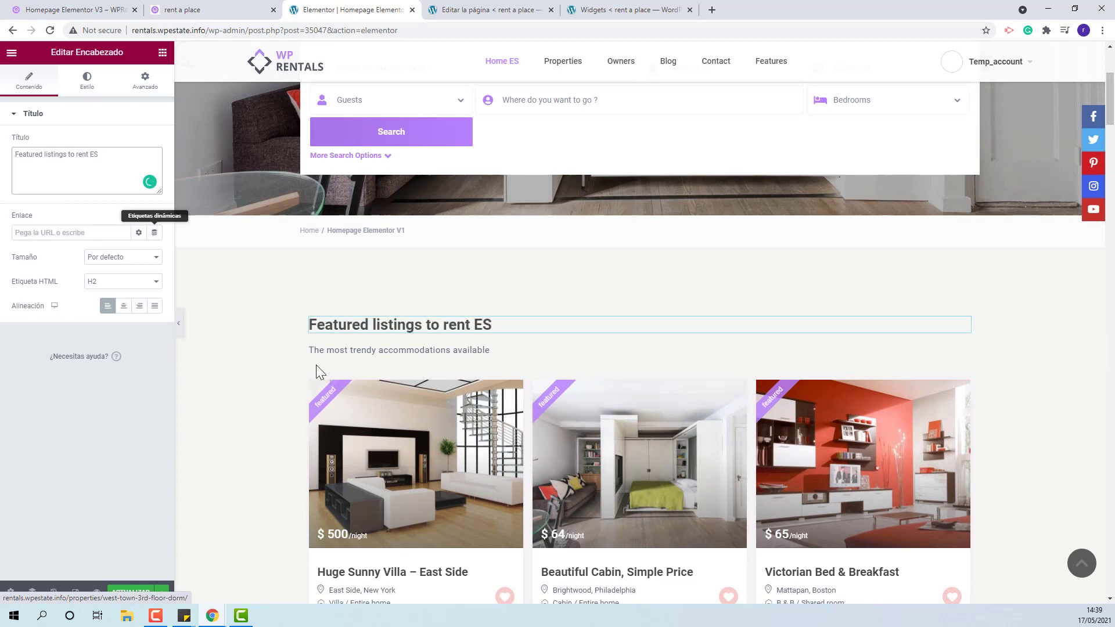
pyautogui.click(347, 353)
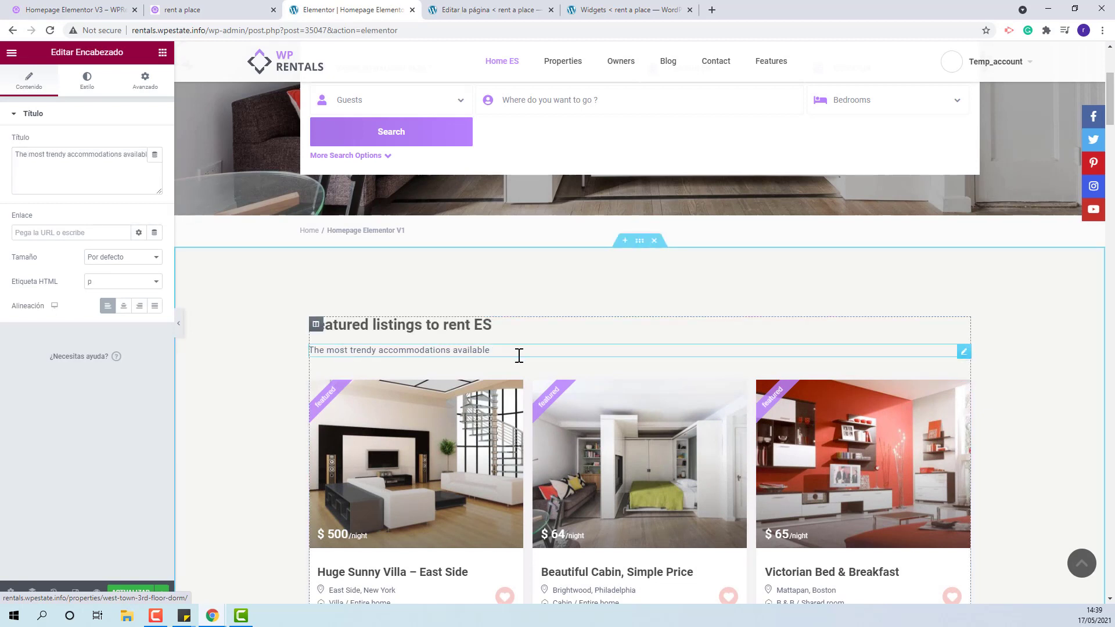
pyautogui.click(77, 156)
pyautogui.click(155, 155)
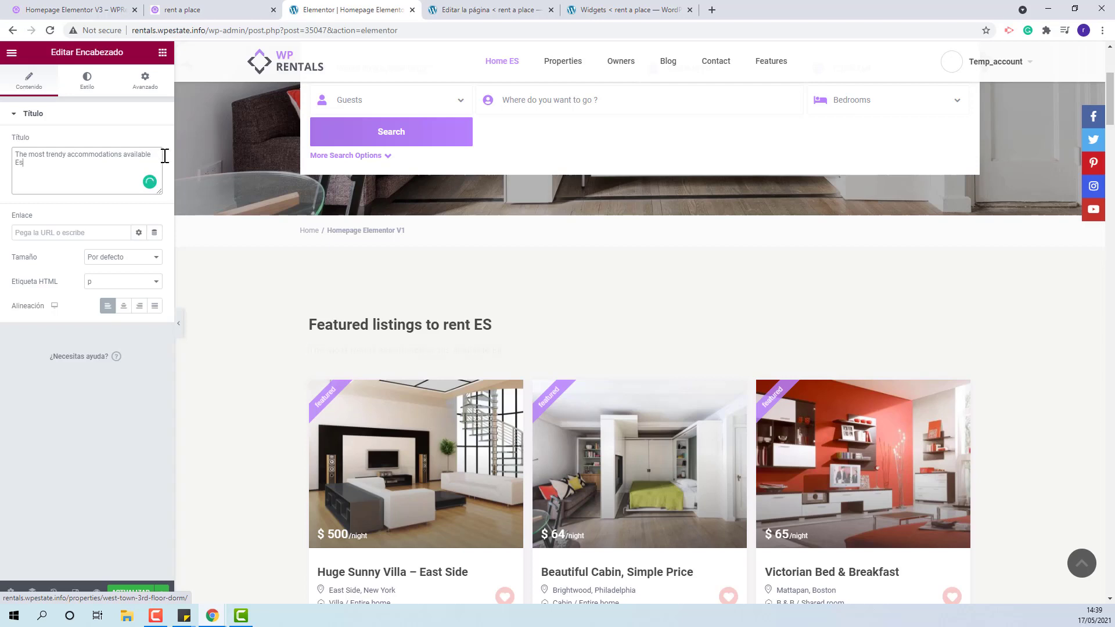
pyautogui.write('Es')
pyautogui.click(131, 594)
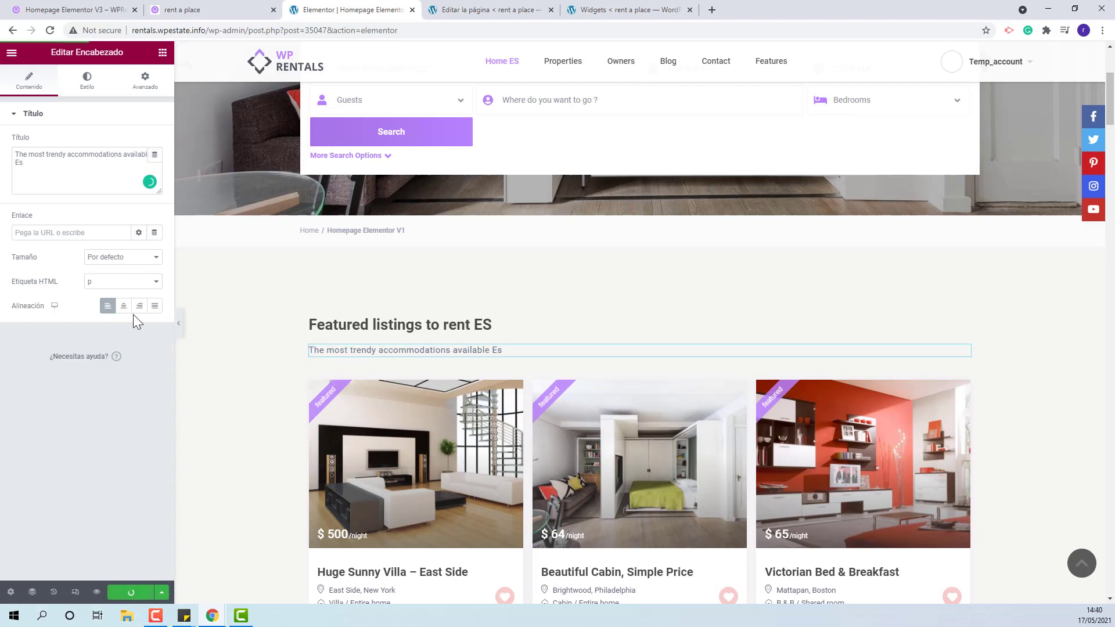
pyautogui.hotkey('alt', 'Left')
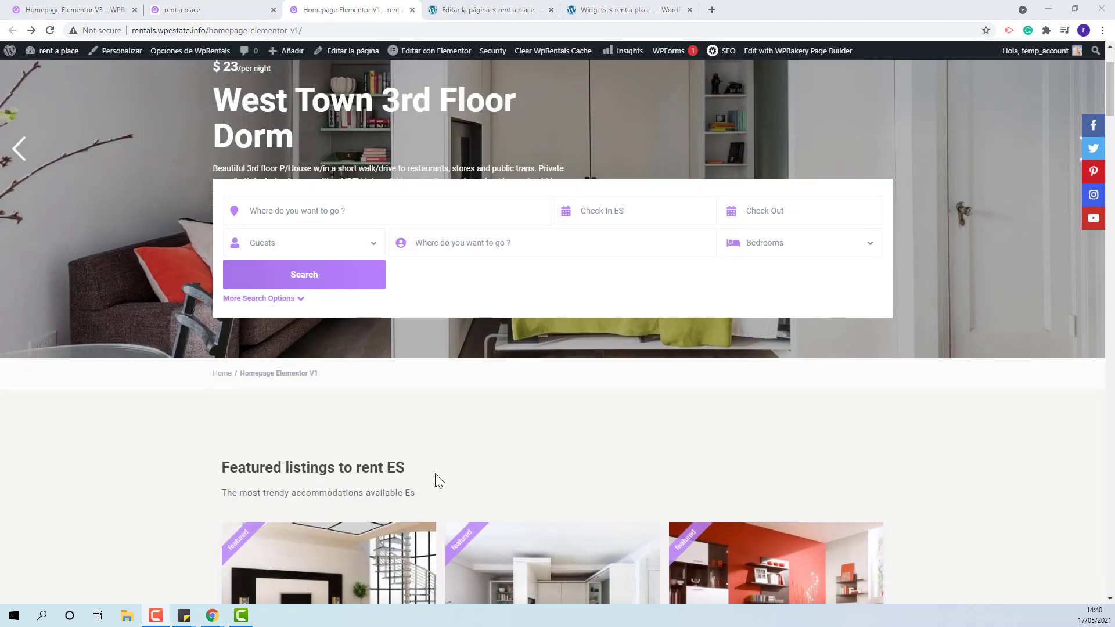
# Check the translated heading and subtitle on the live page, then open the Homepage in the admin editor
pyautogui.moveTo(428, 480); pyautogui.dragTo(199, 492)
pyautogui.click(151, 516)
pyautogui.click(169, 9)
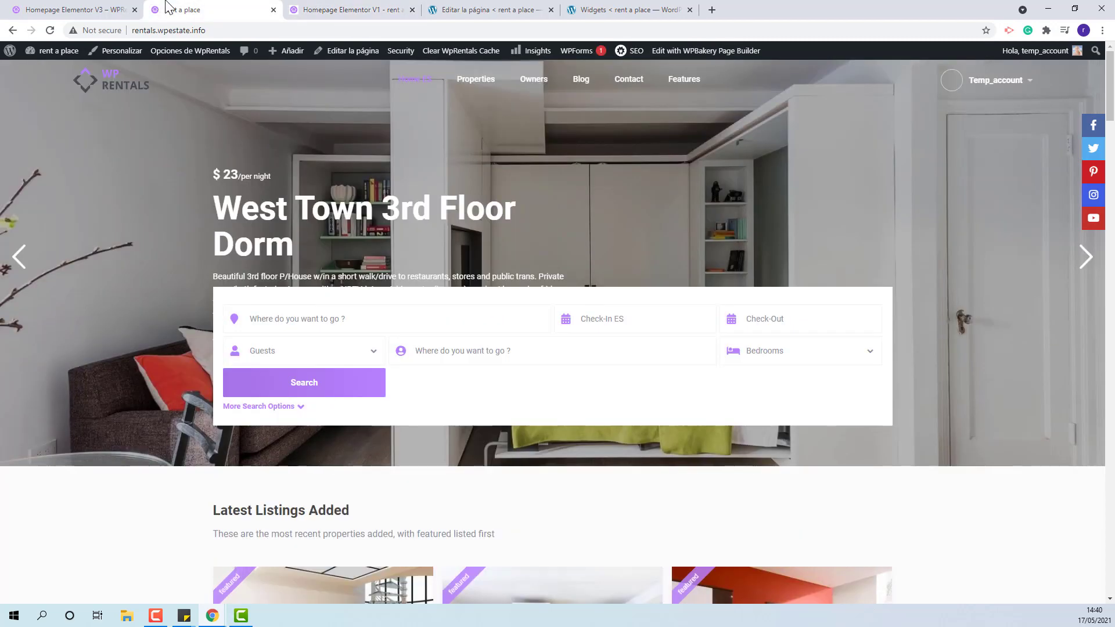
pyautogui.scroll(-2, 232, 430)
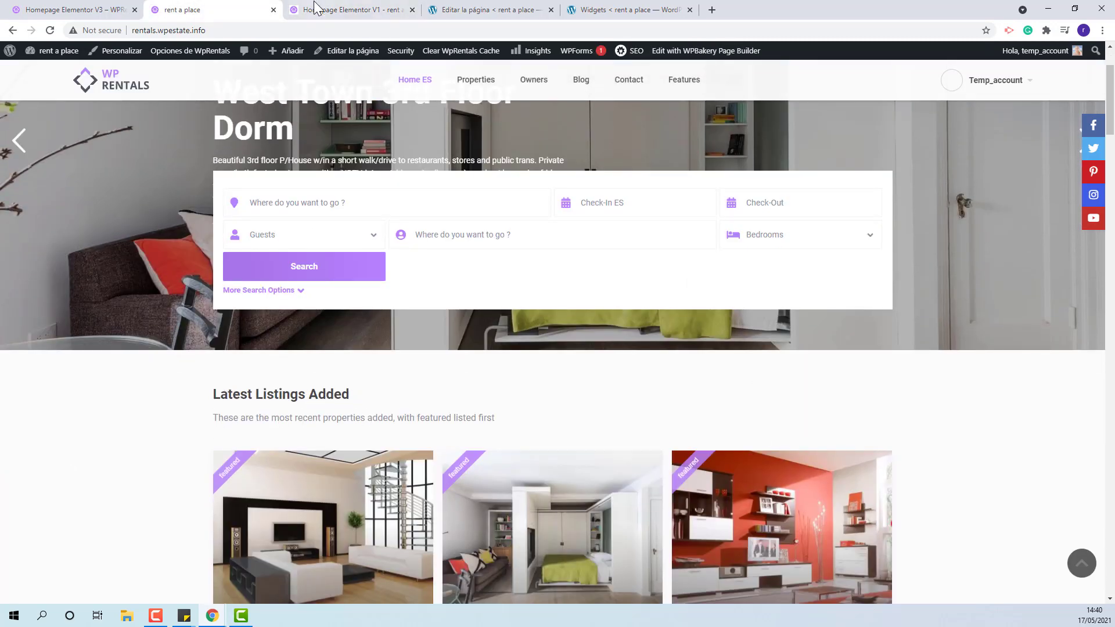
pyautogui.click(364, 52)
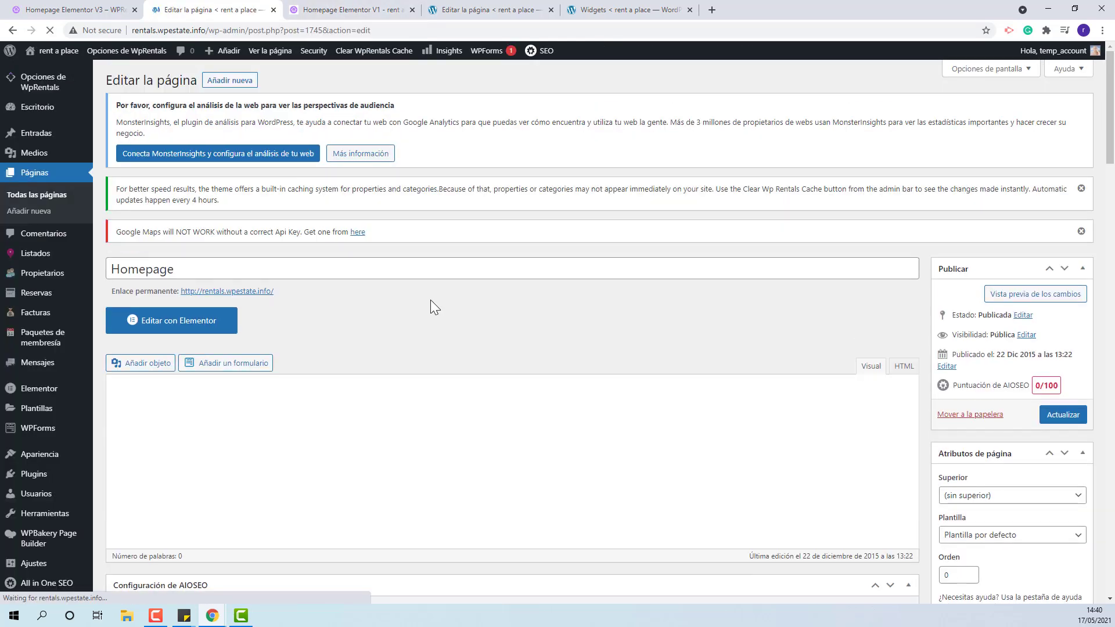
# Make the text block read 'Latest Listings Added Es' and '…featured listed first ES', then save and update
pyautogui.scroll(-2, 431, 300)
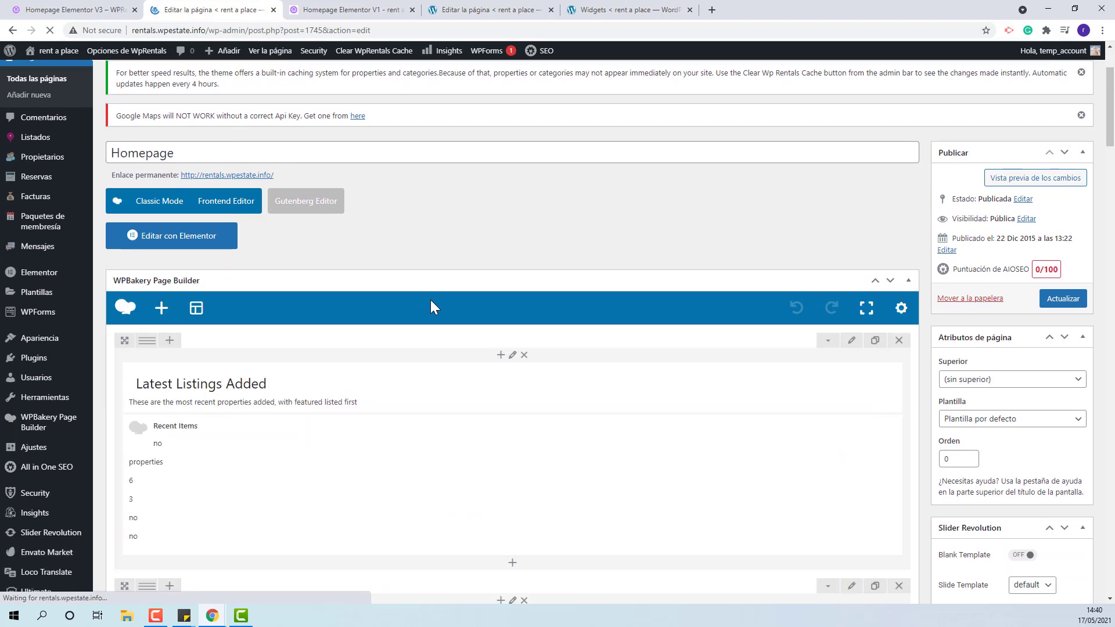
pyautogui.scroll(-1, 430, 301)
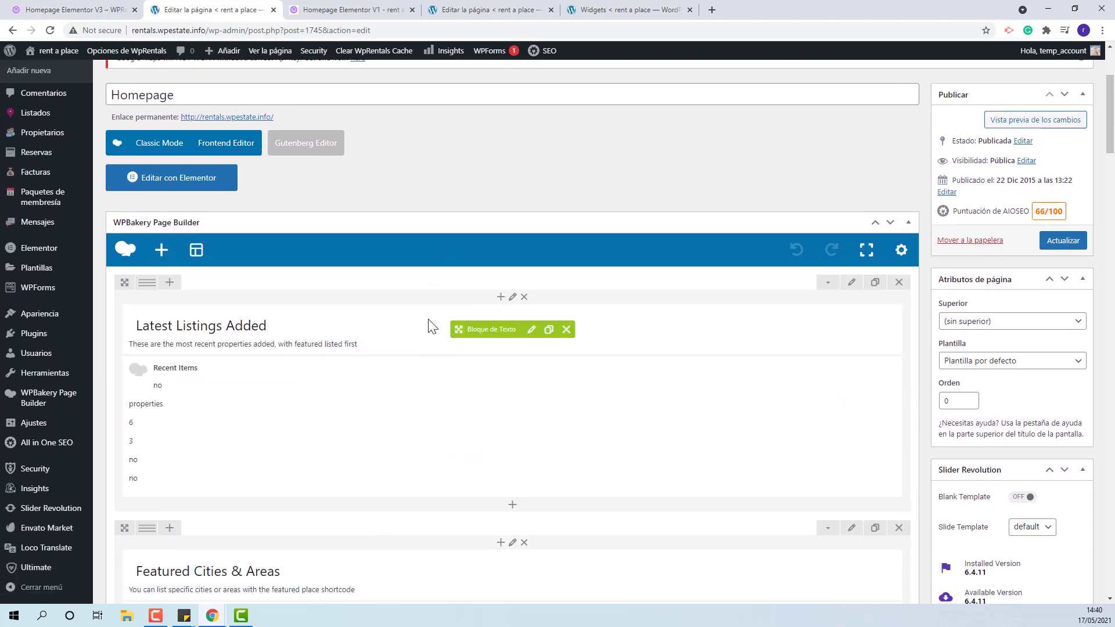
pyautogui.click(532, 330)
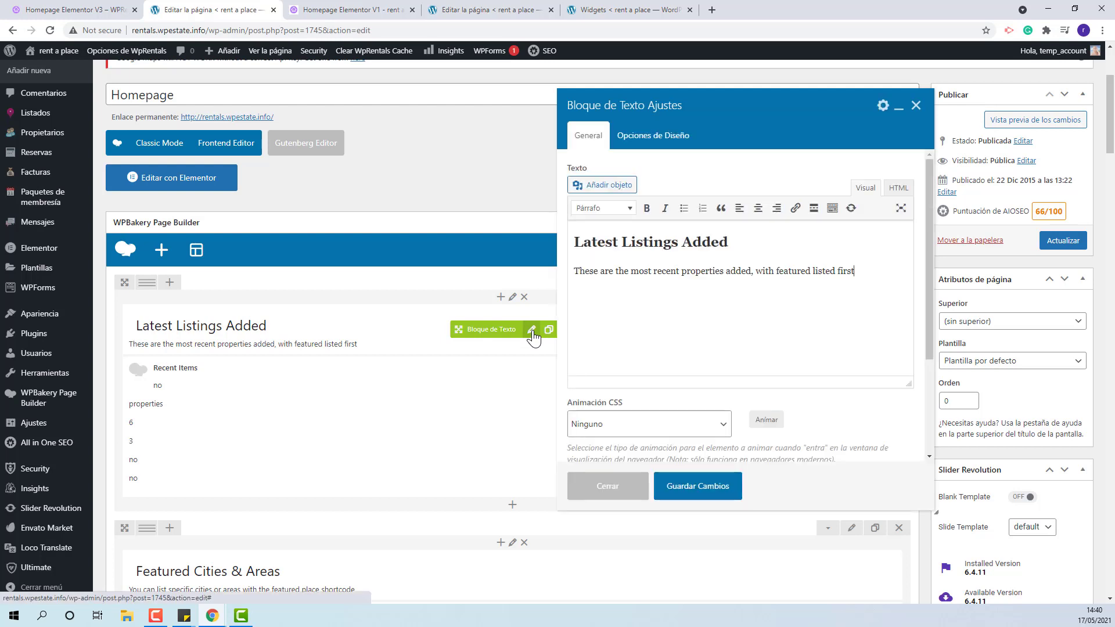
pyautogui.click(764, 237)
pyautogui.write('Es')
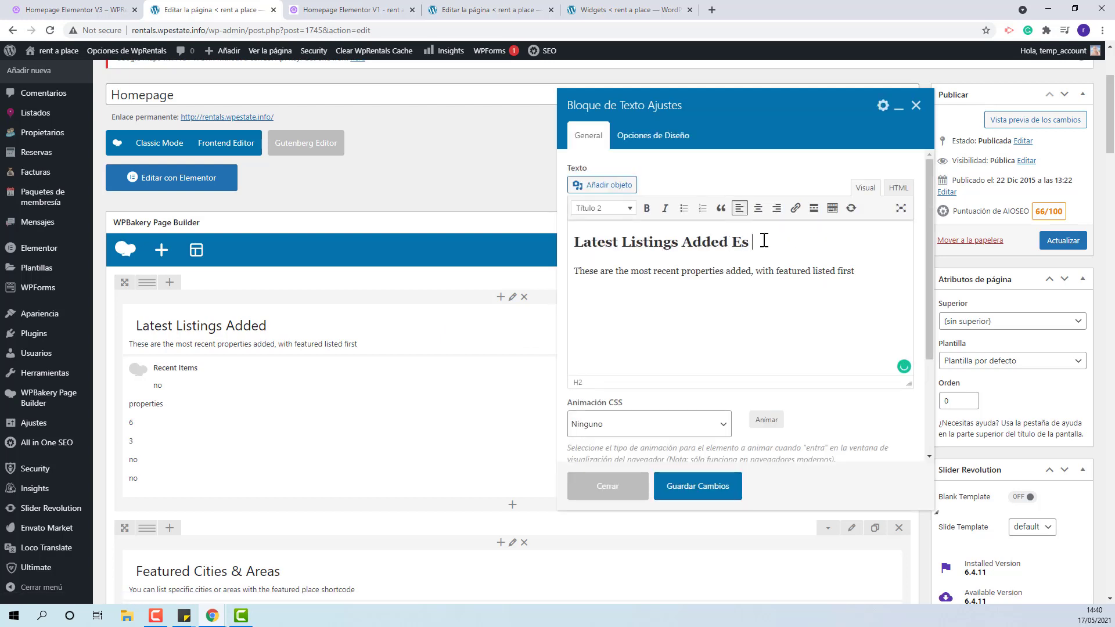
pyautogui.click(888, 275)
pyautogui.write('ES')
pyautogui.click(723, 488)
pyautogui.click(1069, 242)
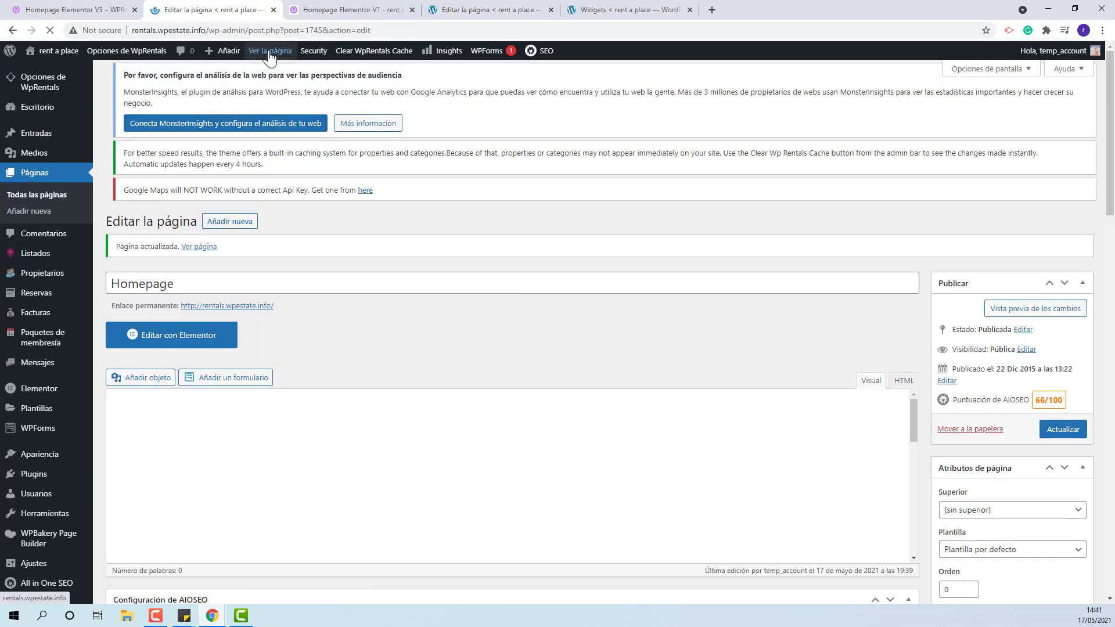
# Review the homepage down to its footer, then switch to the Widgets page listing the Primary Widget Area
pyautogui.scroll(-3, 124, 462)
pyautogui.scroll(-2, 123, 462)
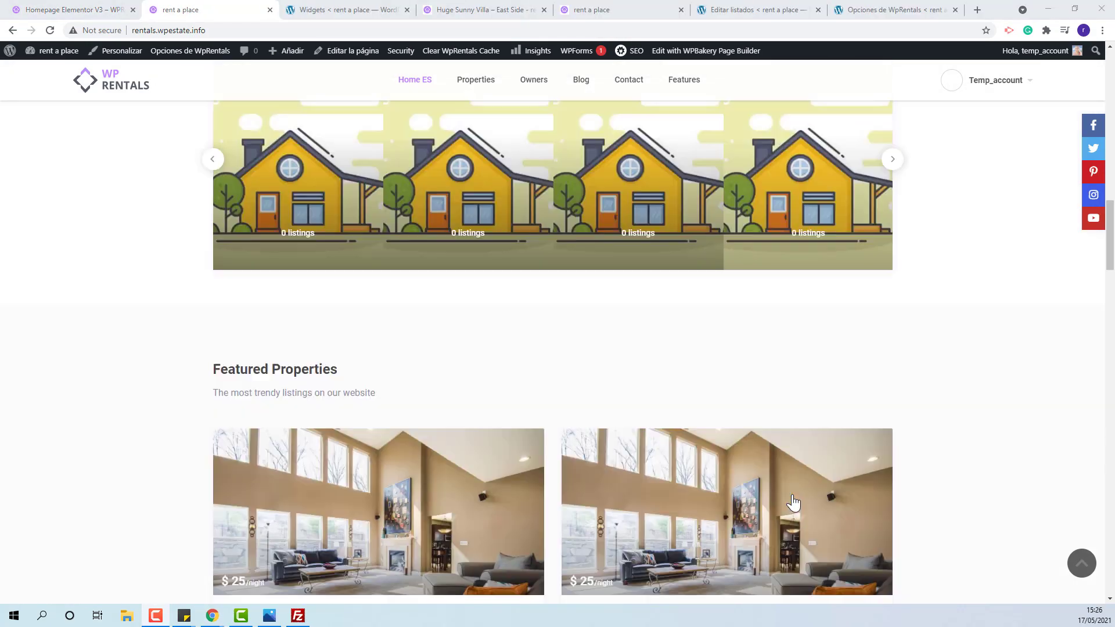
pyautogui.scroll(-20, 796, 501)
pyautogui.scroll(-12, 795, 501)
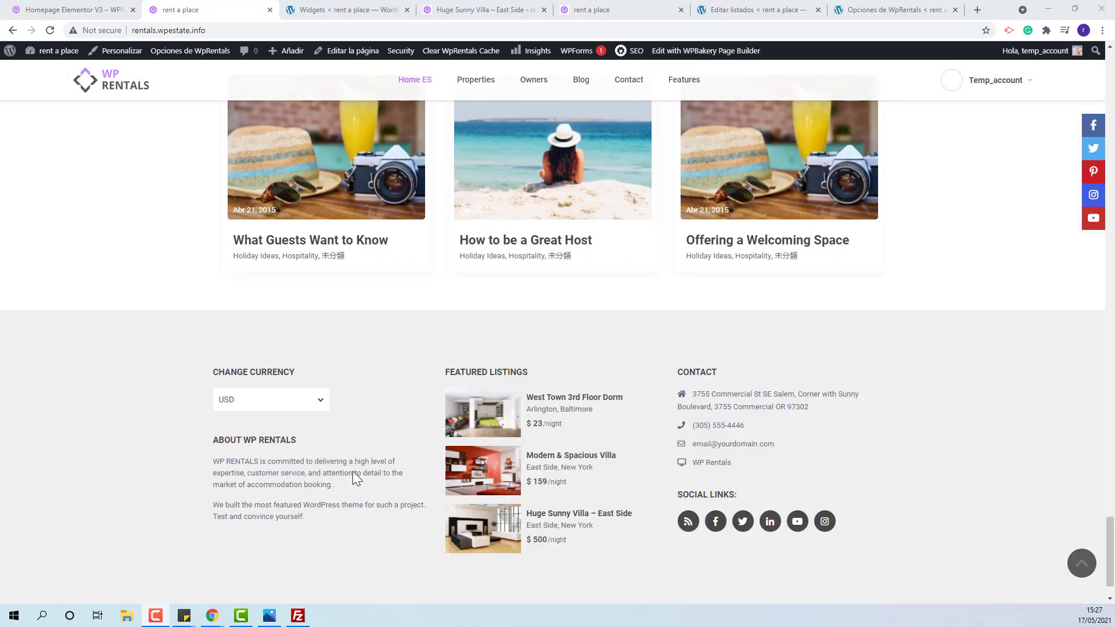
pyautogui.click(332, 10)
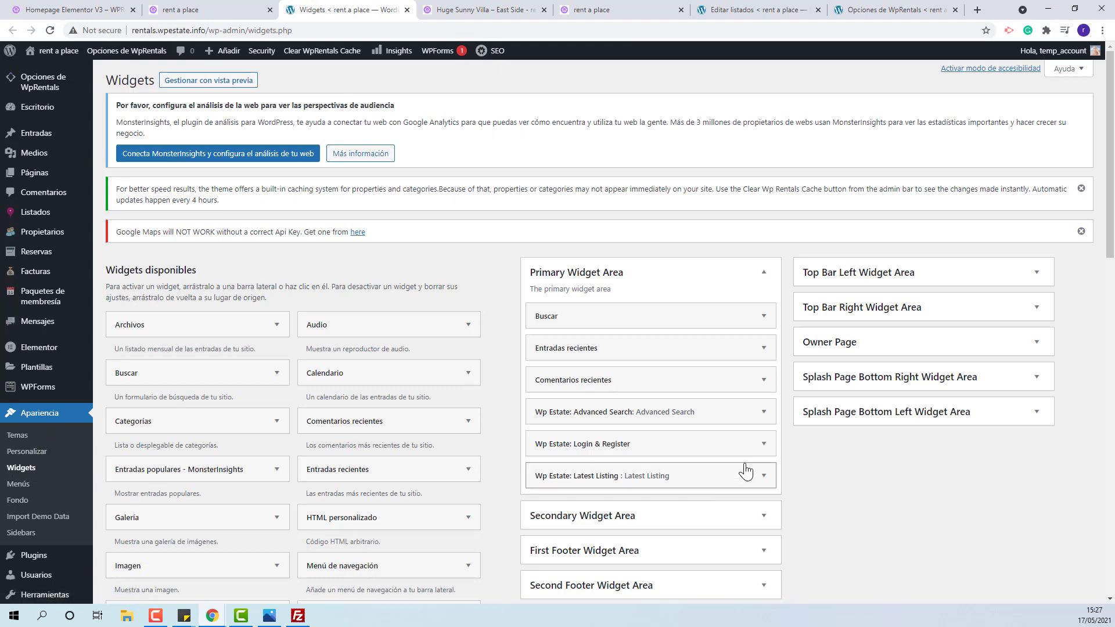
# Prefix the About WP Rentals footer text widget with 'ES'
pyautogui.scroll(-4, 742, 463)
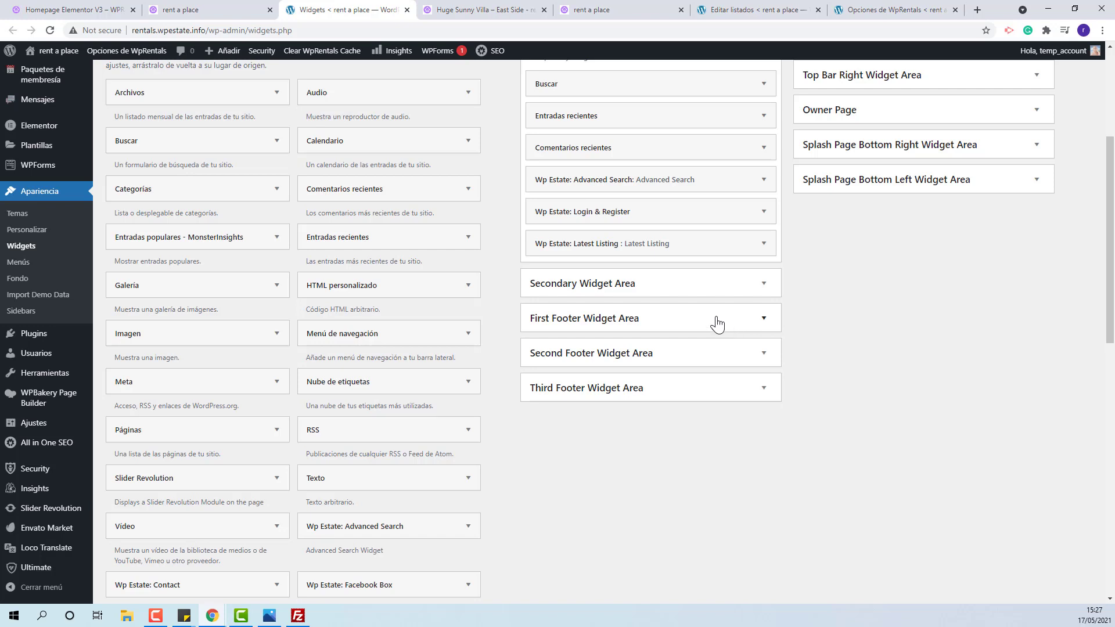
pyautogui.click(764, 320)
pyautogui.scroll(-2, 882, 335)
pyautogui.click(764, 278)
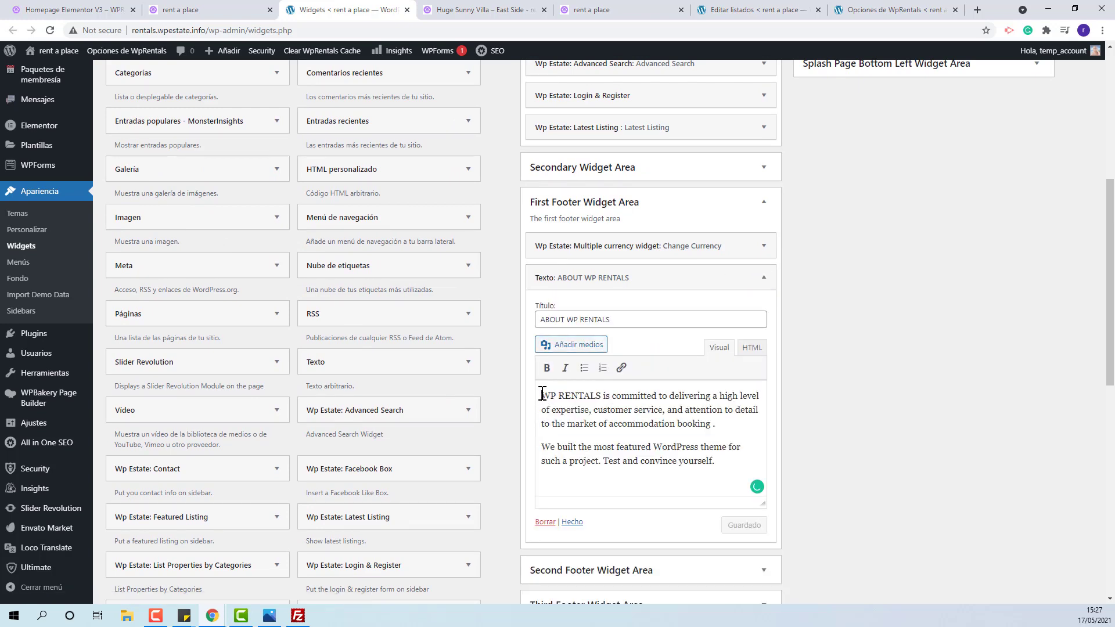
pyautogui.click(542, 395)
pyautogui.write('ES')
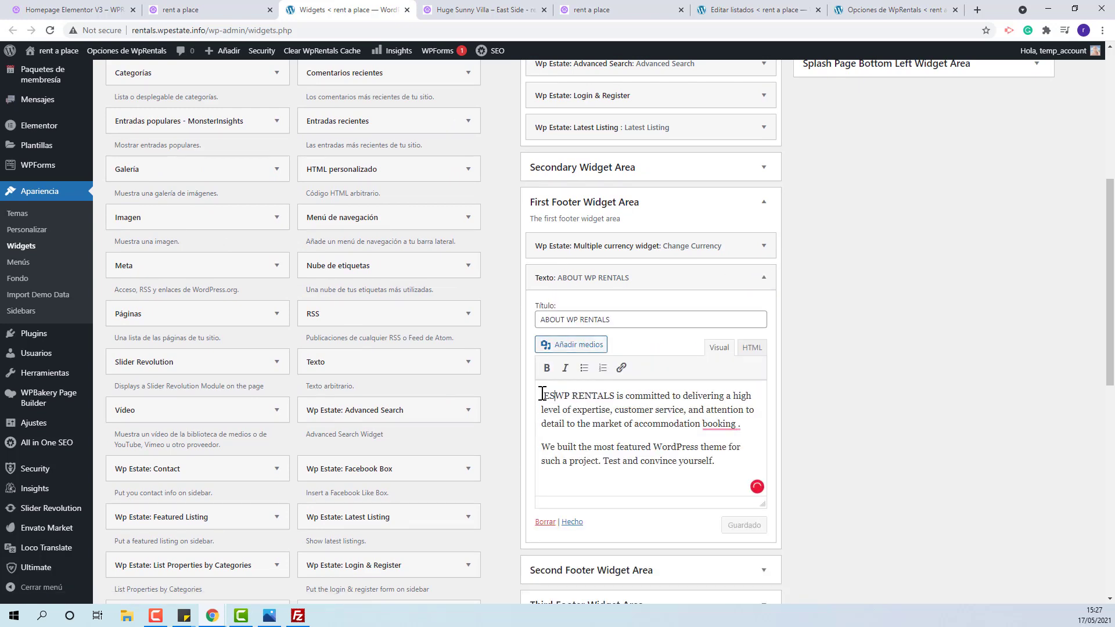
pyautogui.scroll(-2, 807, 441)
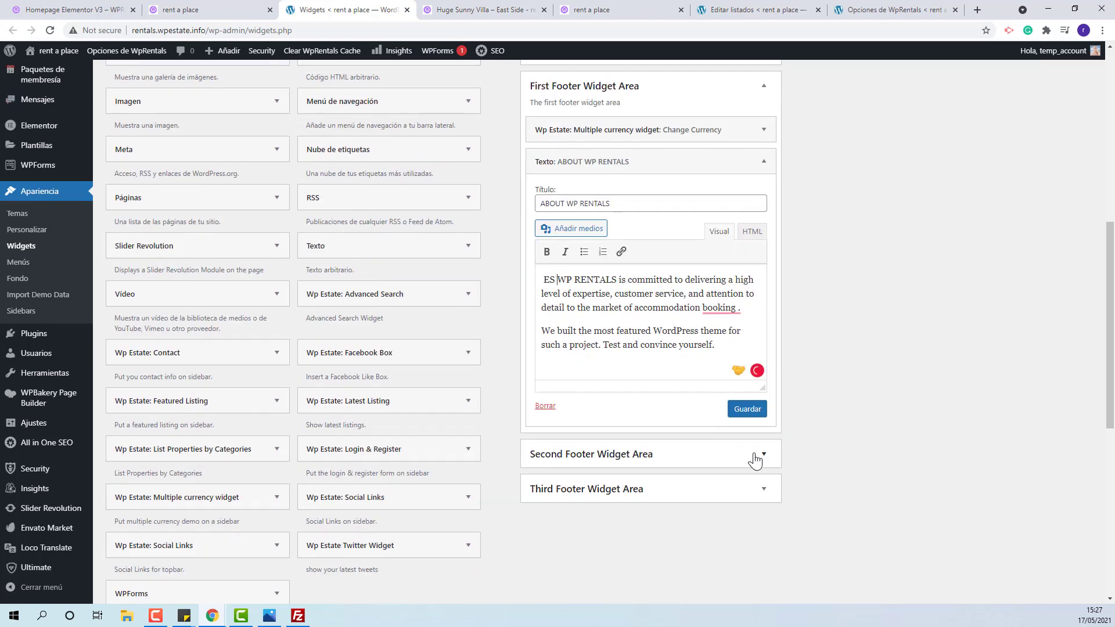
# Retitle the Featured Listings widget 'Featured Listings ES' and save both footer widgets
pyautogui.click(762, 454)
pyautogui.click(731, 500)
pyautogui.scroll(-2, 724, 494)
pyautogui.click(617, 422)
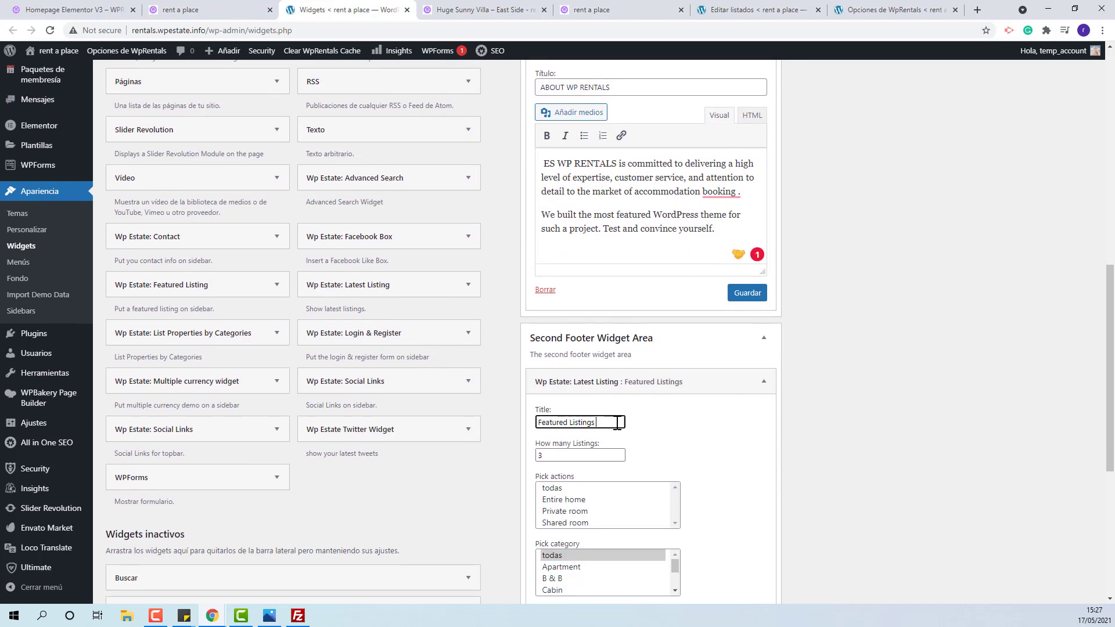
pyautogui.scroll(-4, 785, 542)
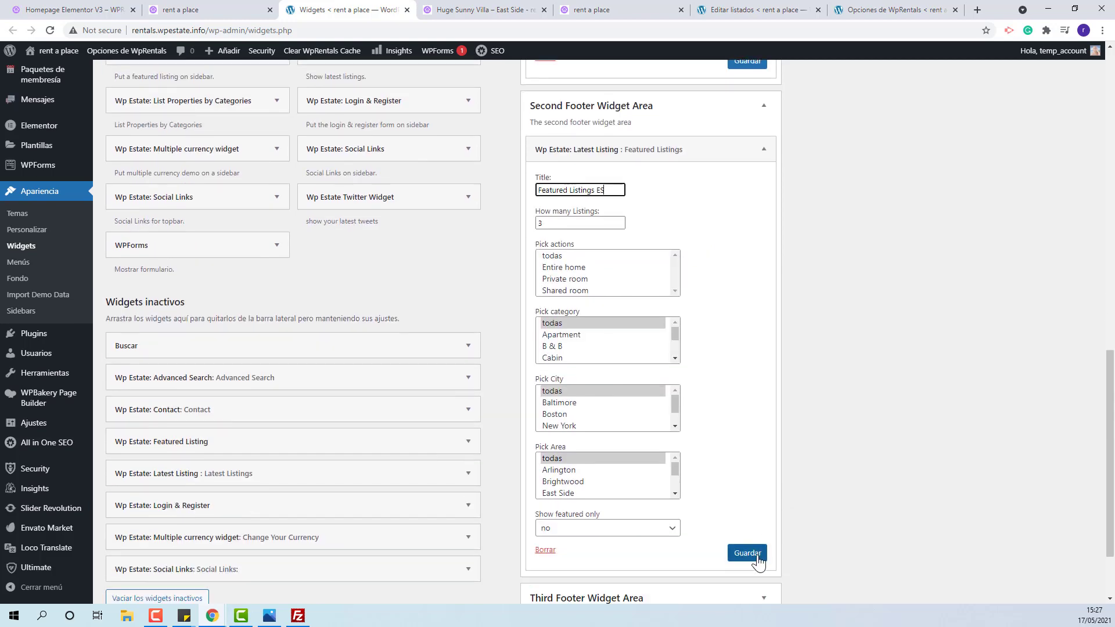
pyautogui.click(757, 557)
pyautogui.scroll(2, 754, 162)
pyautogui.click(750, 176)
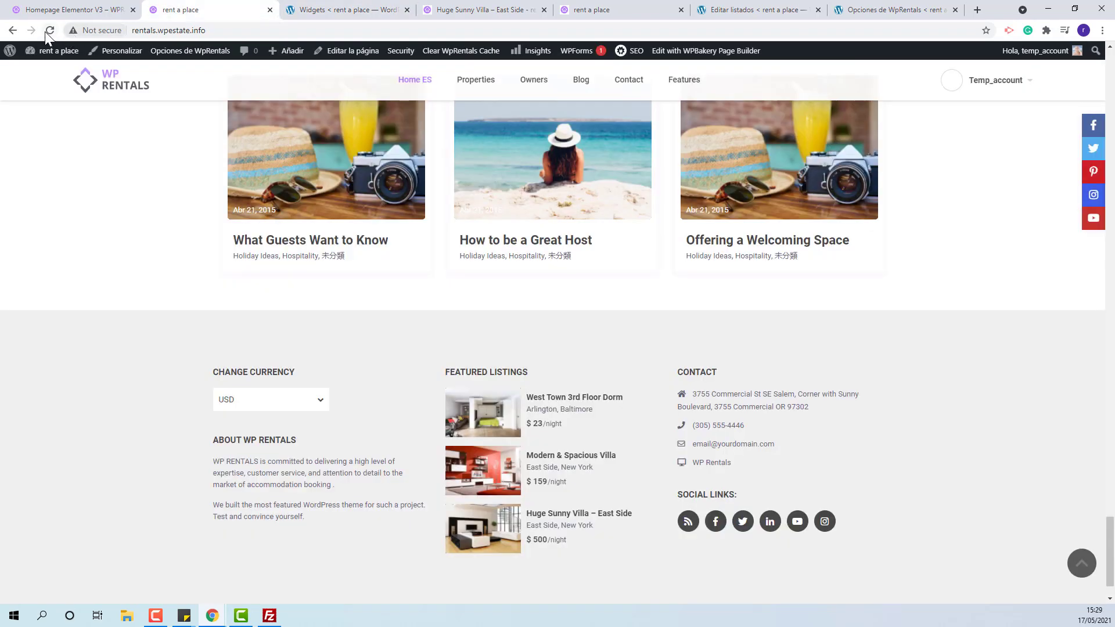
# Reload the homepage to check the ES footer, then bring up the Huge Sunny Villa – East Side tab
pyautogui.click(47, 31)
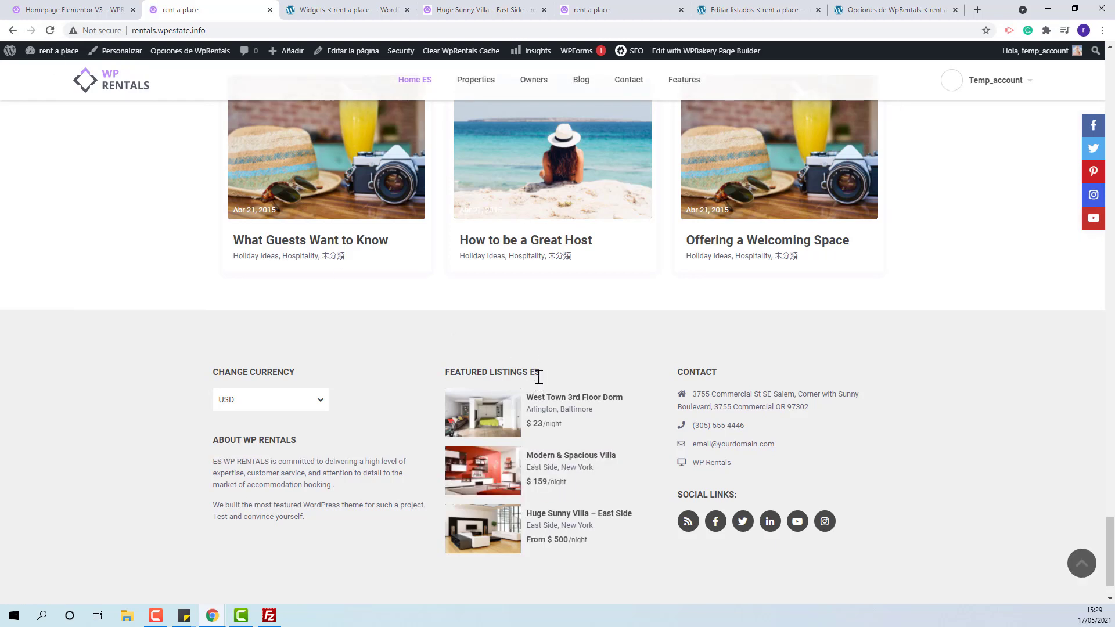
pyautogui.scroll(-1, 474, 320)
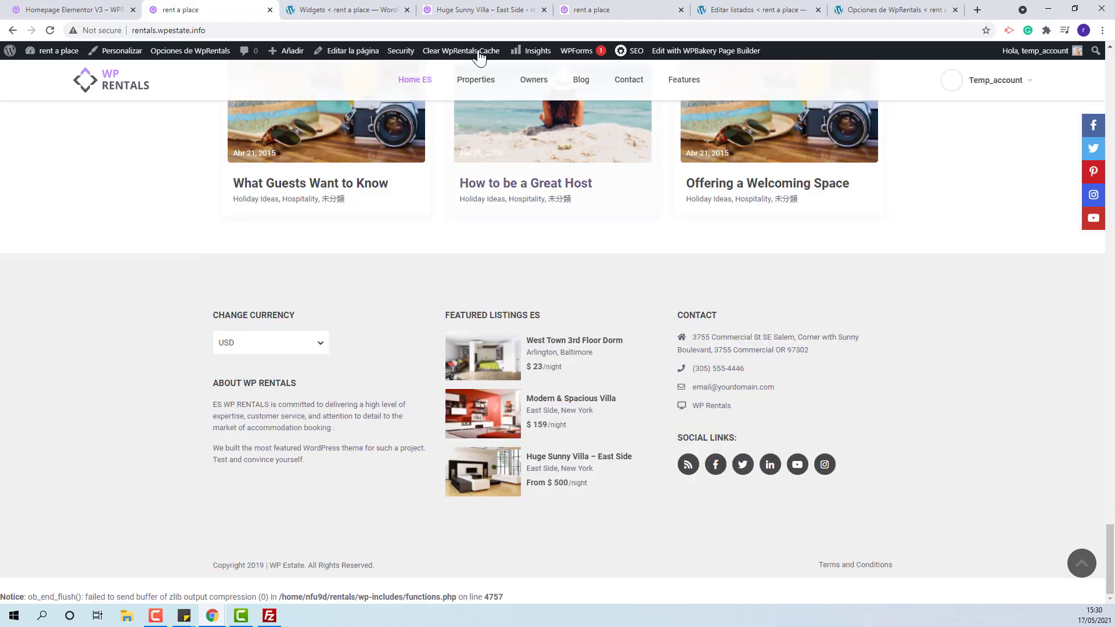
pyautogui.click(471, 11)
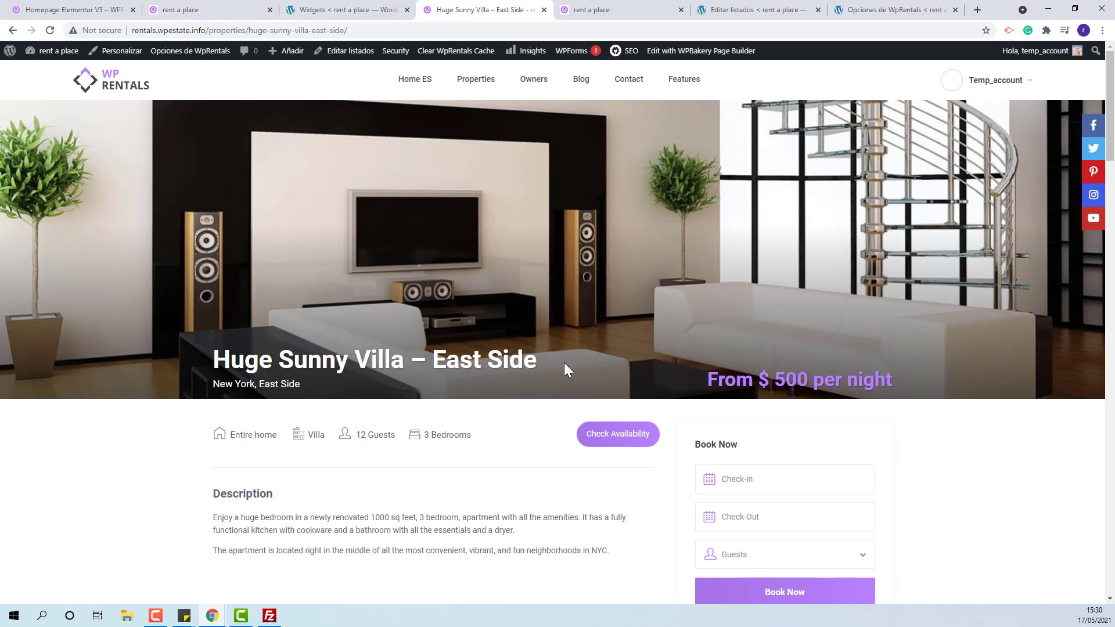
# Retitle the villa listing 'Huge Sunny Villa – East Side ES' and update it
pyautogui.click(352, 51)
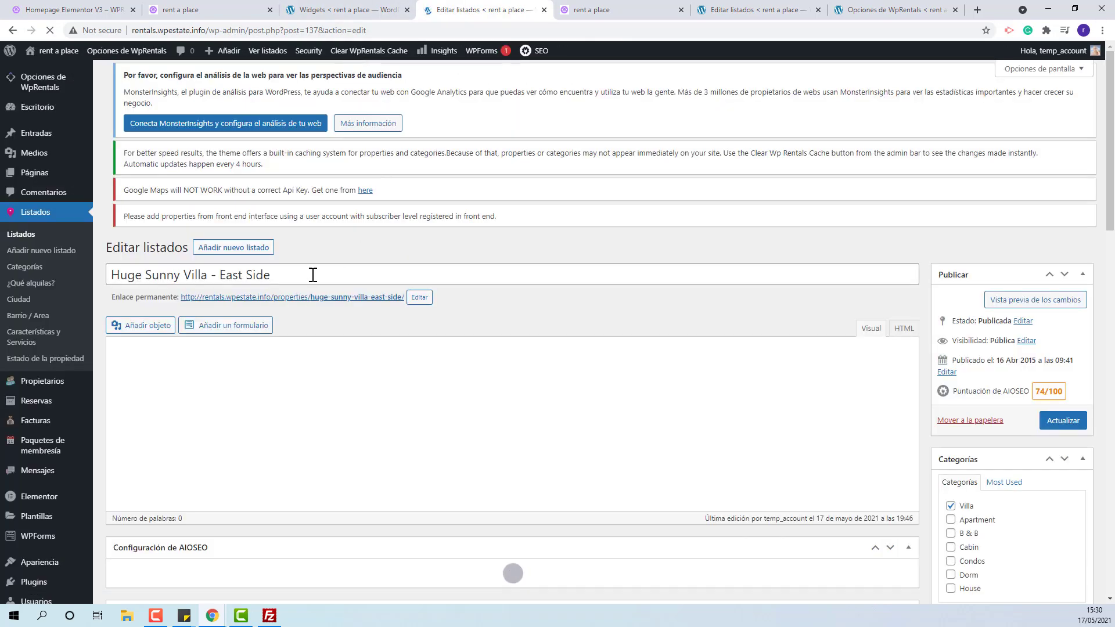
pyautogui.click(325, 266)
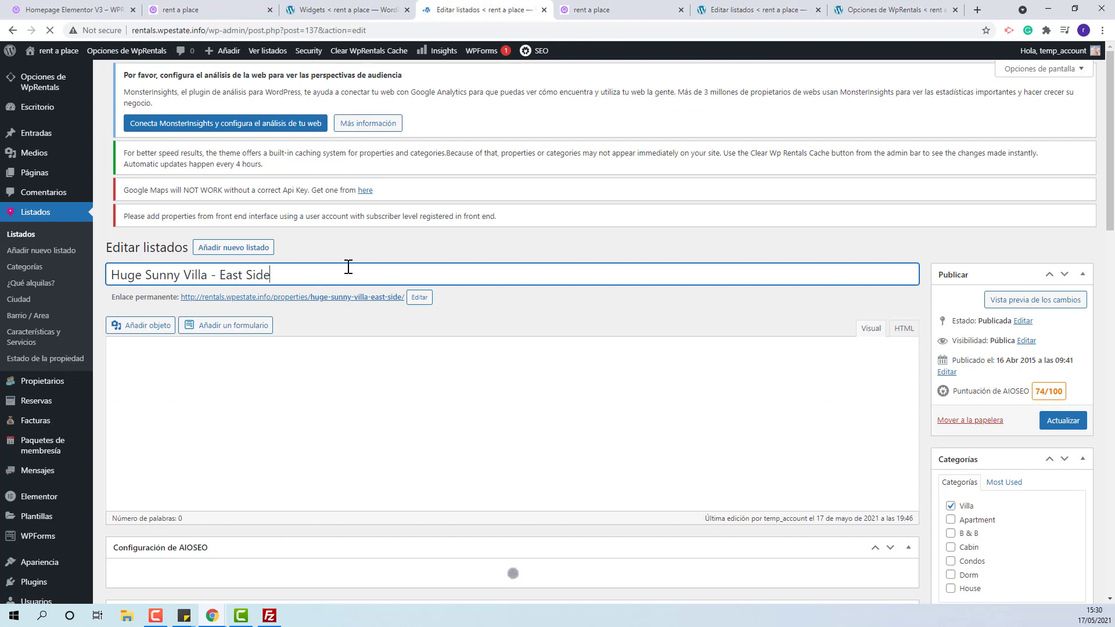
pyautogui.scroll(-8, 337, 267)
pyautogui.scroll(8, 337, 209)
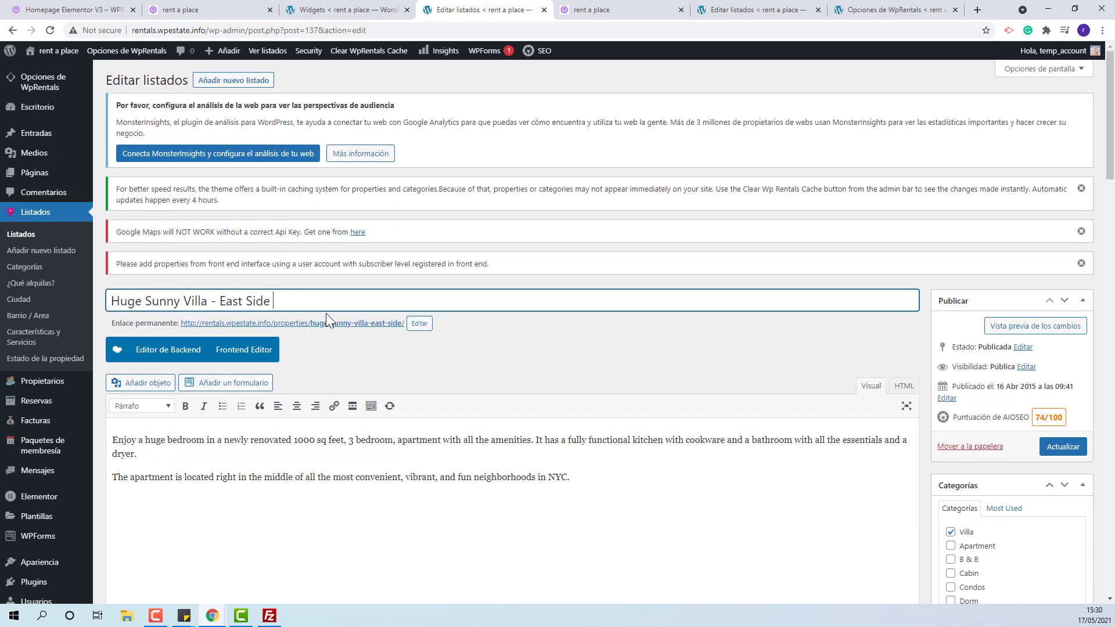
pyautogui.write('ES')
pyautogui.click(1063, 446)
# Open the villa's live listing page in a new tab from the admin bar's Ver listados link
pyautogui.click(625, 11)
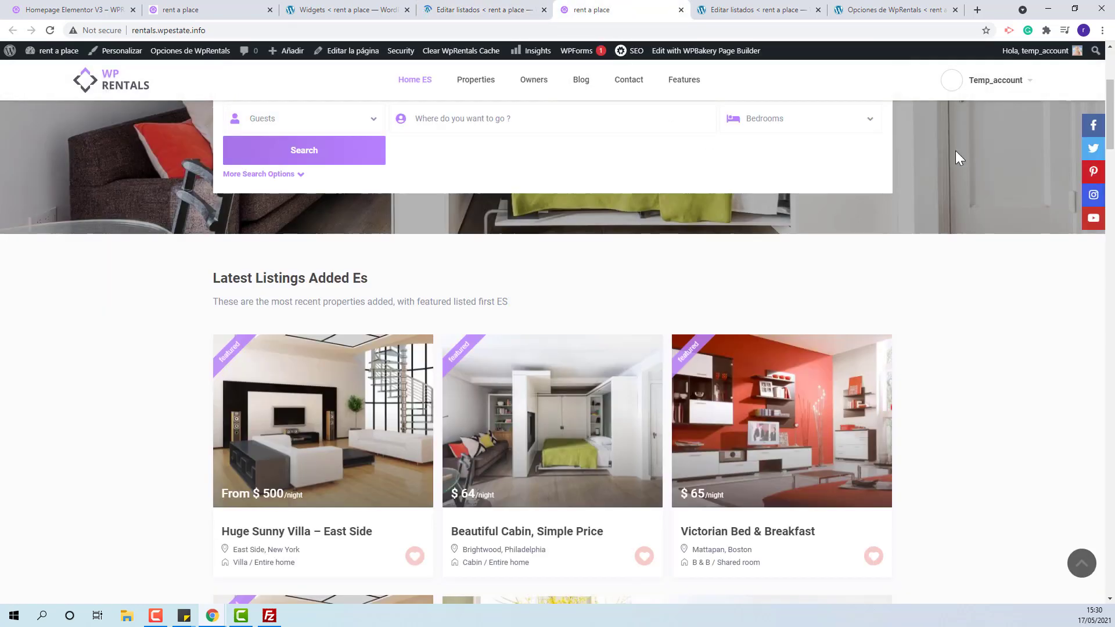
pyautogui.click(990, 81)
pyautogui.click(949, 144)
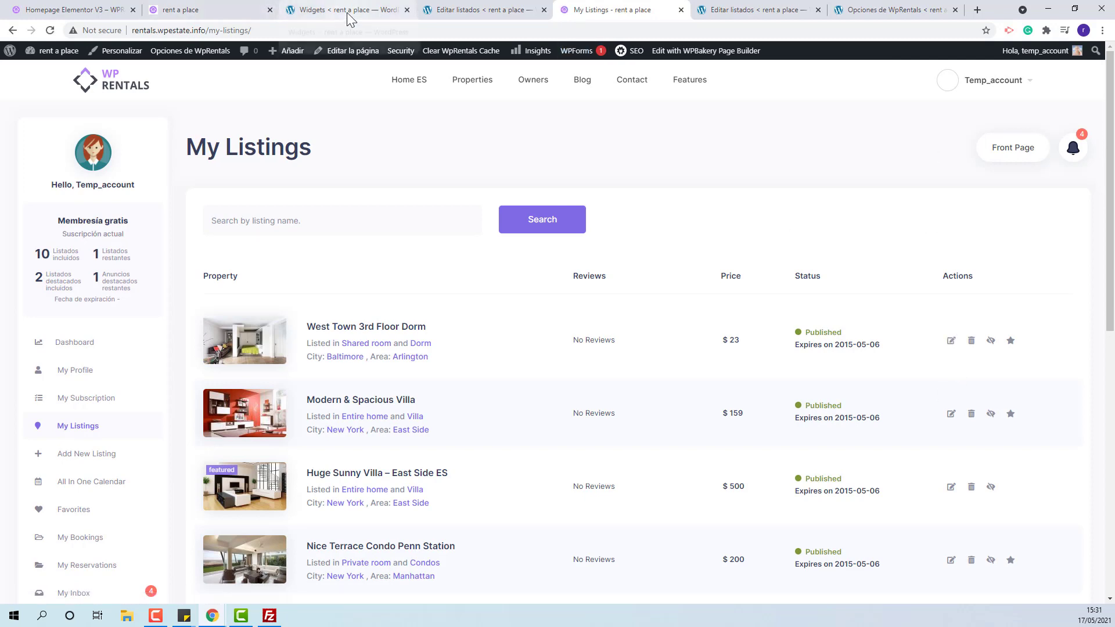
pyautogui.click(485, 10)
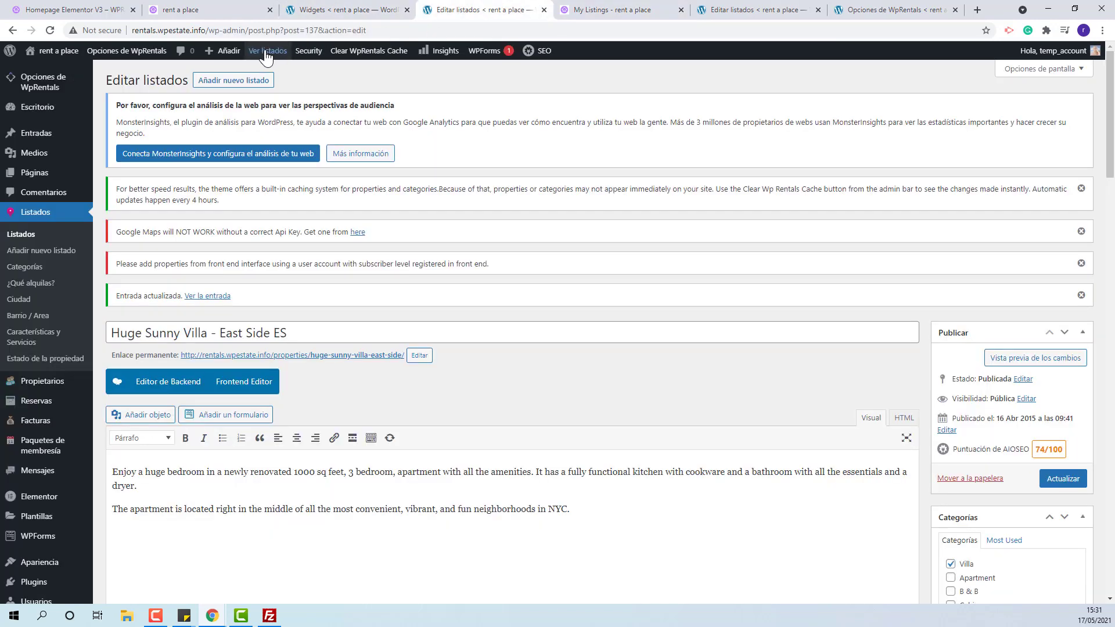
pyautogui.middleClick(267, 51)
pyautogui.click(535, 9)
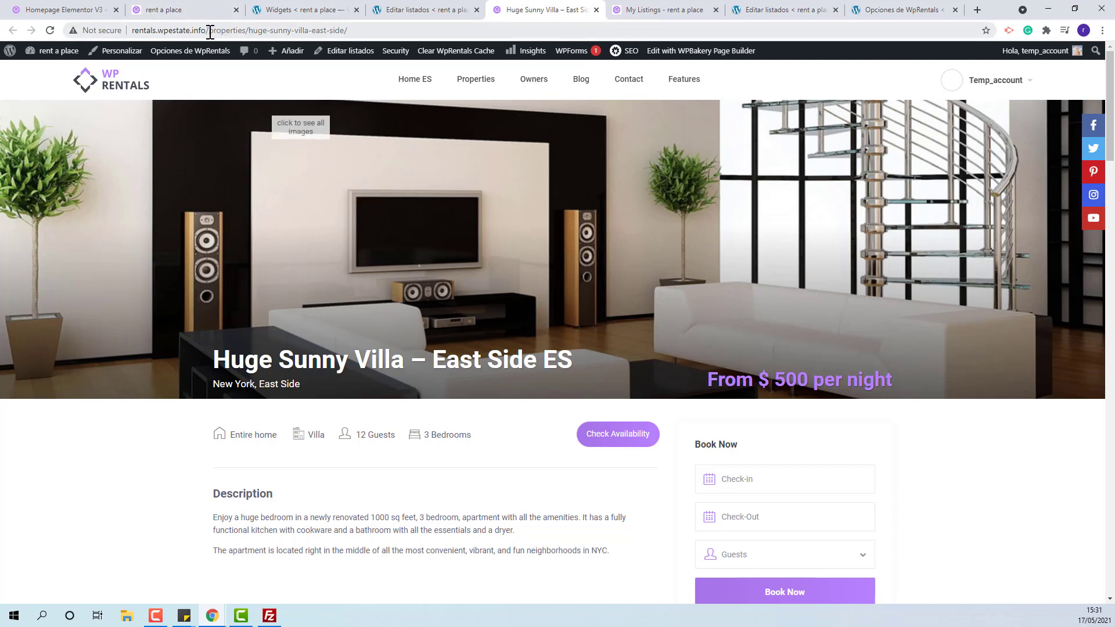
# Append ES to the Página de propiedades slug, making it 'propertiesES', and save the link settings
pyautogui.moveTo(210, 32); pyautogui.dragTo(246, 32)
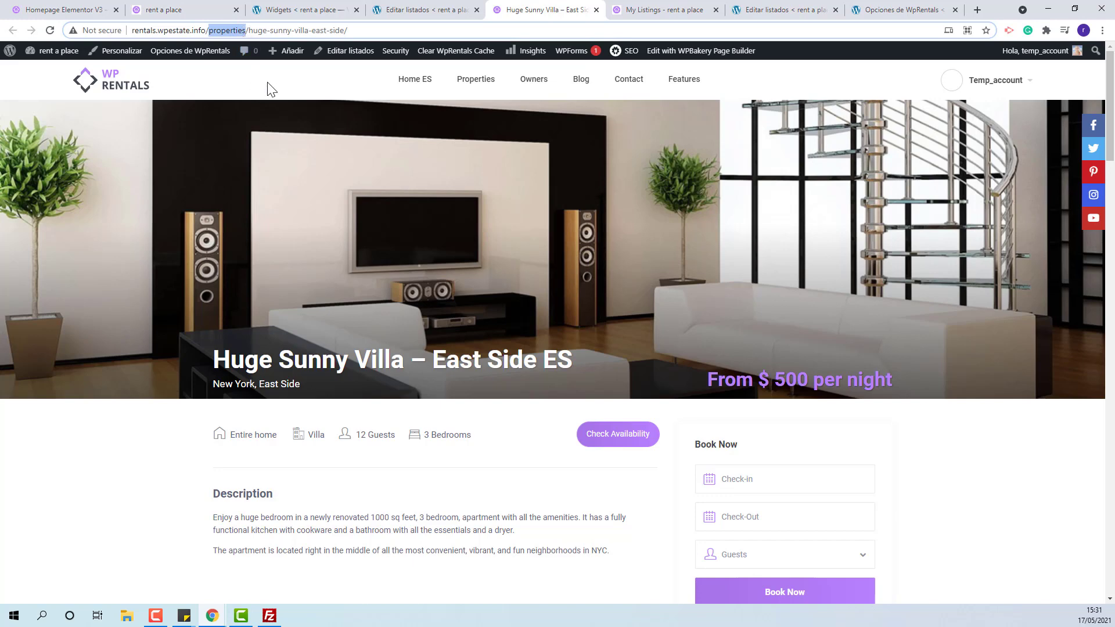
pyautogui.click(904, 11)
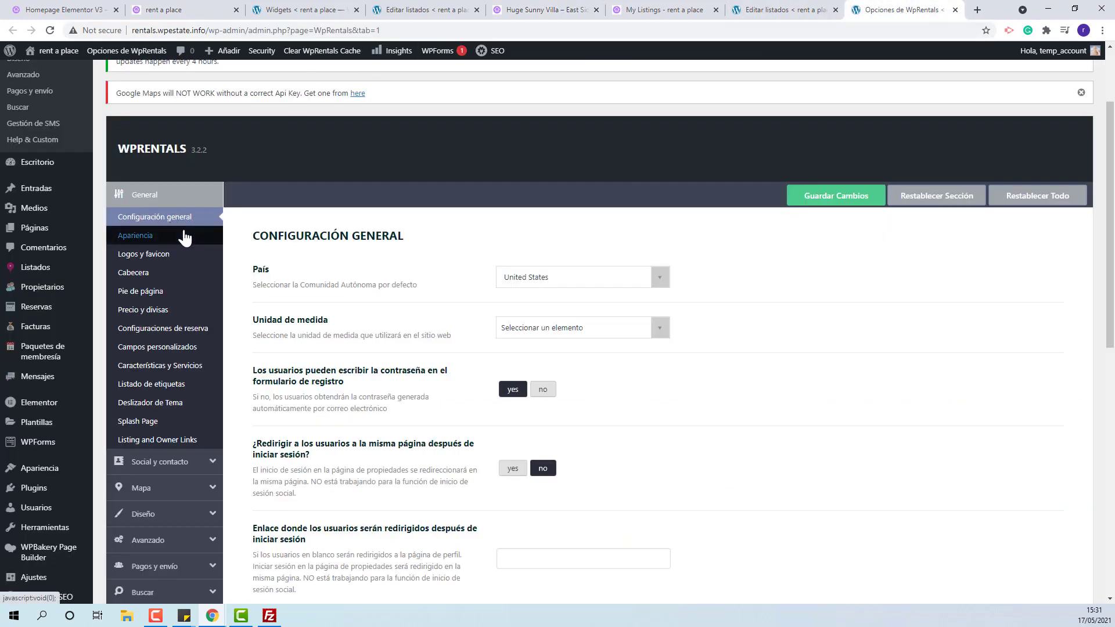
pyautogui.click(169, 444)
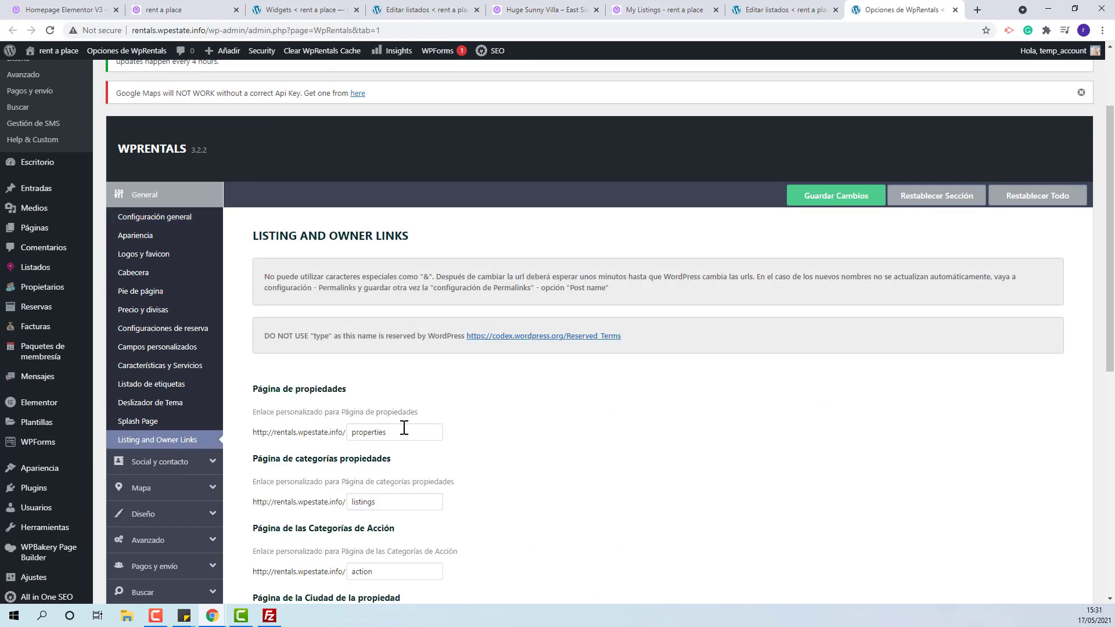
pyautogui.moveTo(409, 439); pyautogui.dragTo(321, 434)
pyautogui.press('End')
pyautogui.click(851, 203)
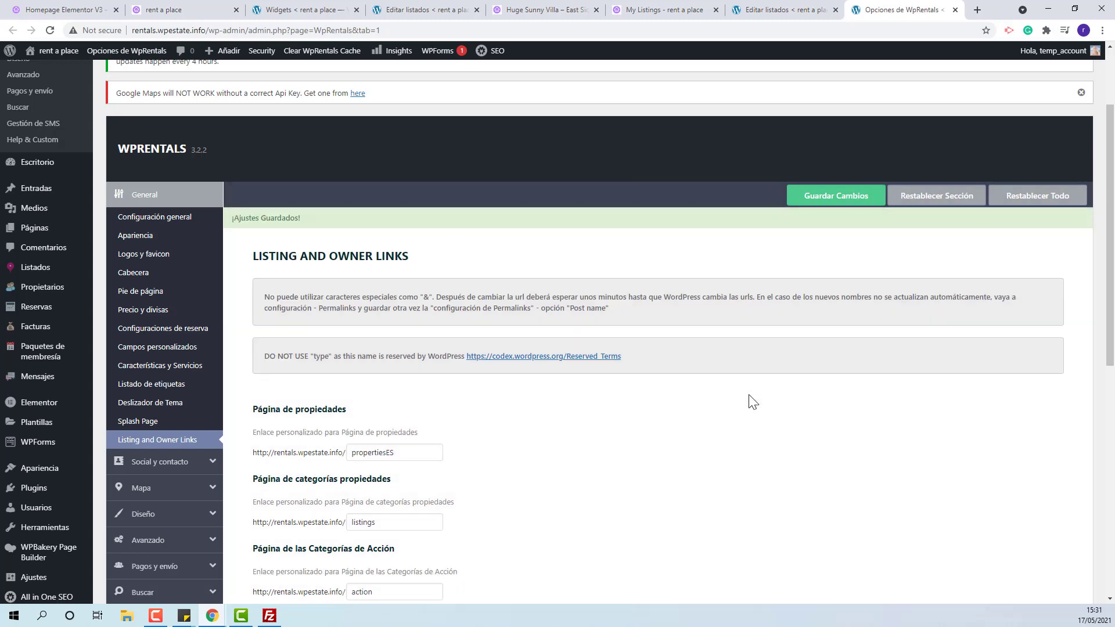
pyautogui.scroll(-5, 730, 403)
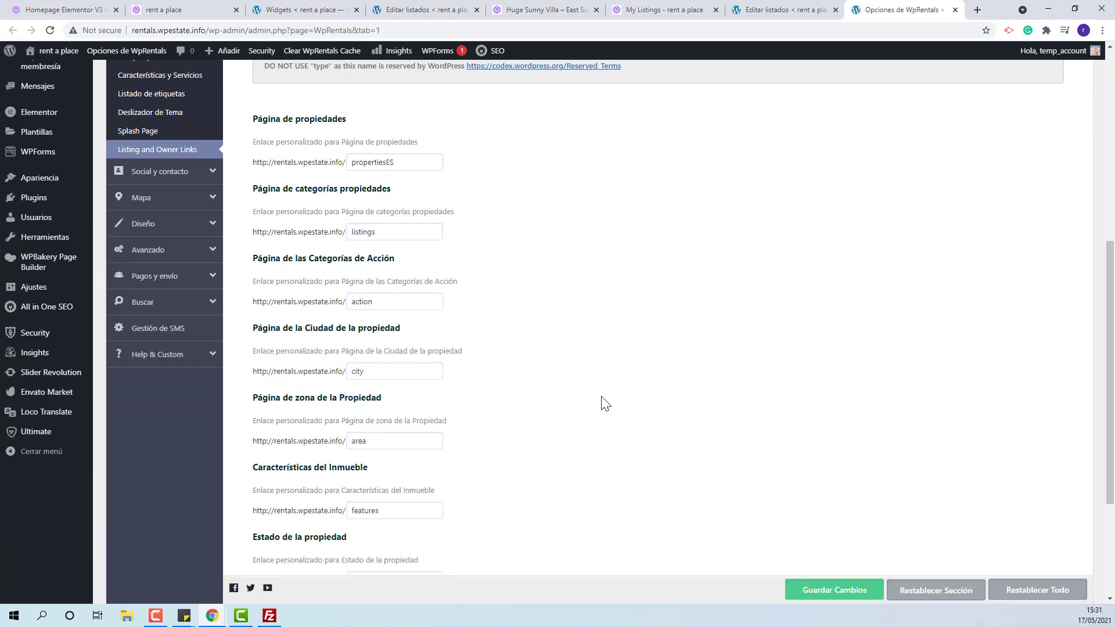
# Re-save the permalinks with the 'Nombre de la entrada' (post name) structure
pyautogui.moveTo(34, 290)
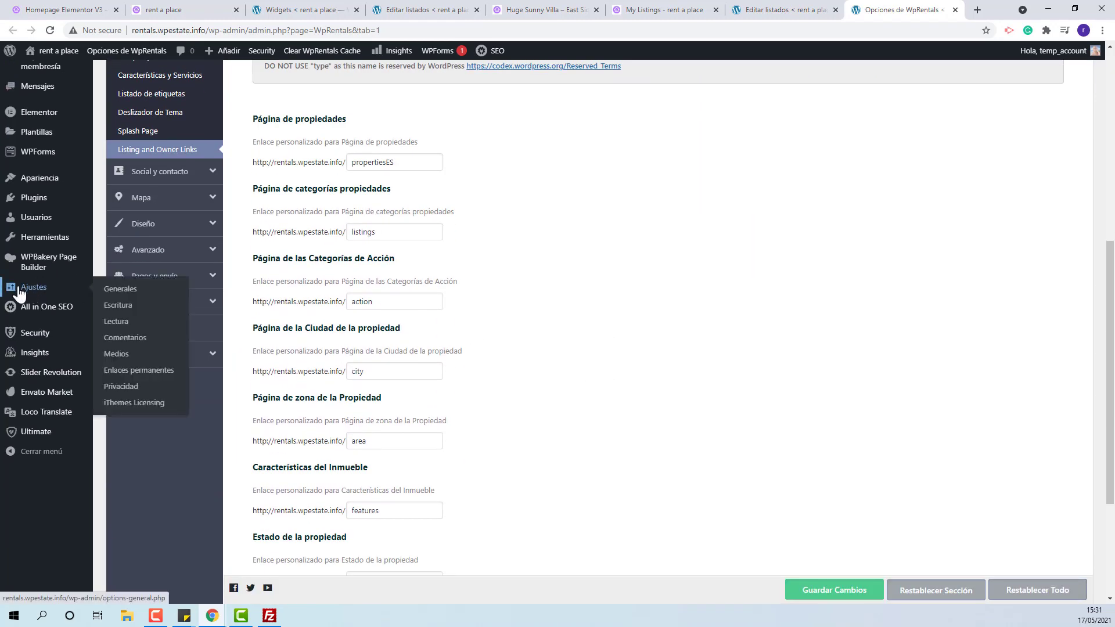
pyautogui.click(129, 375)
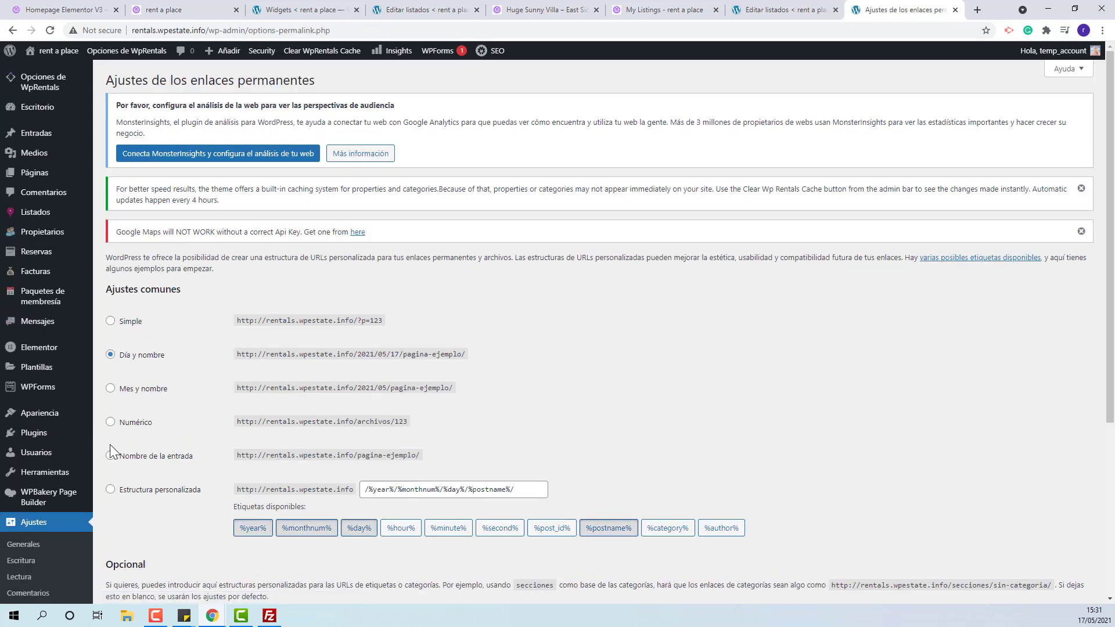
pyautogui.click(110, 456)
pyautogui.scroll(-5, 518, 424)
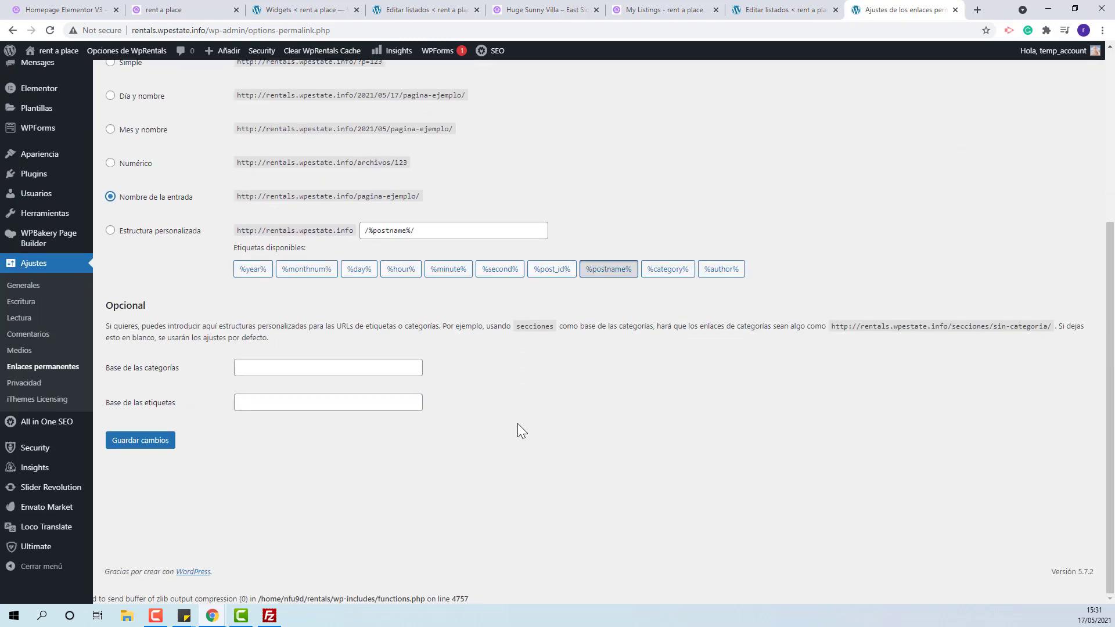
pyautogui.click(145, 442)
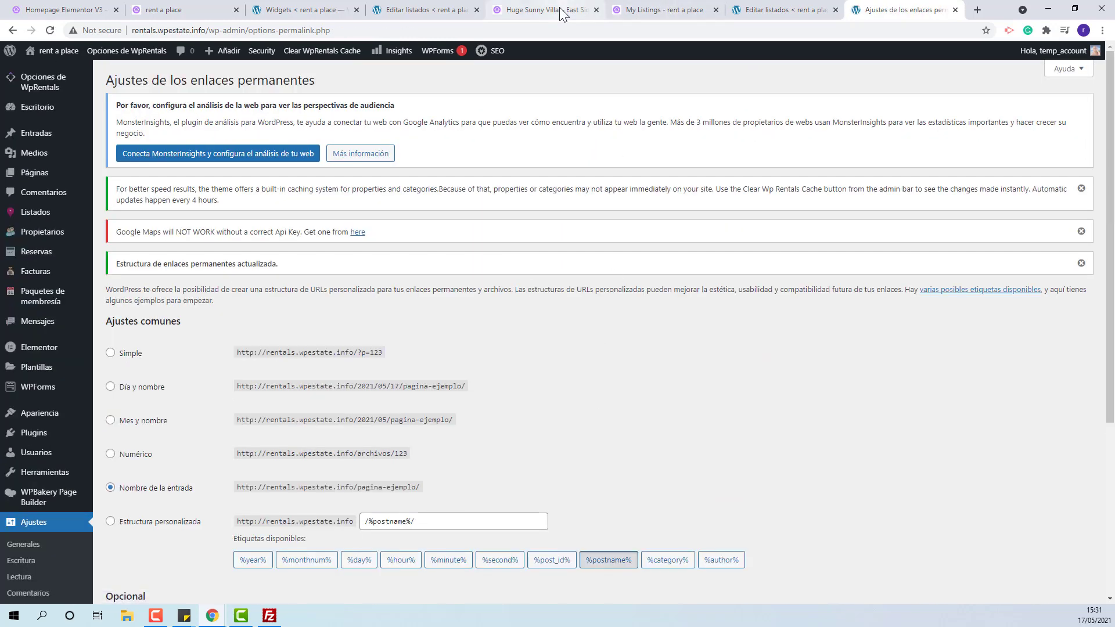
# Clear the WpRentals cache on the villa page and confirm its URL now uses propertiesES
pyautogui.click(562, 13)
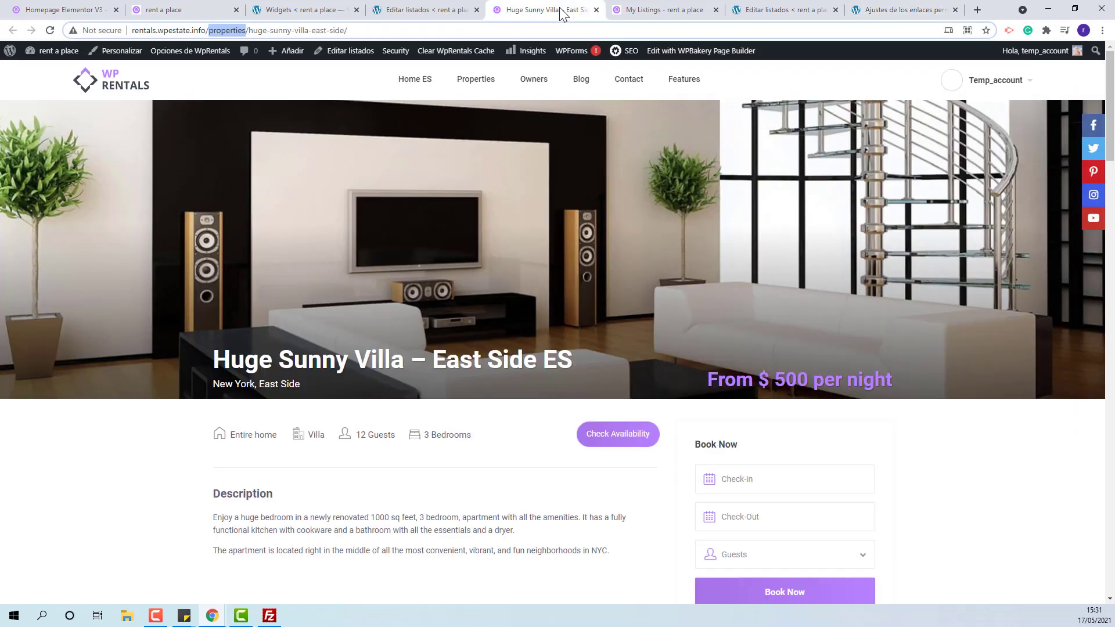
pyautogui.click(468, 51)
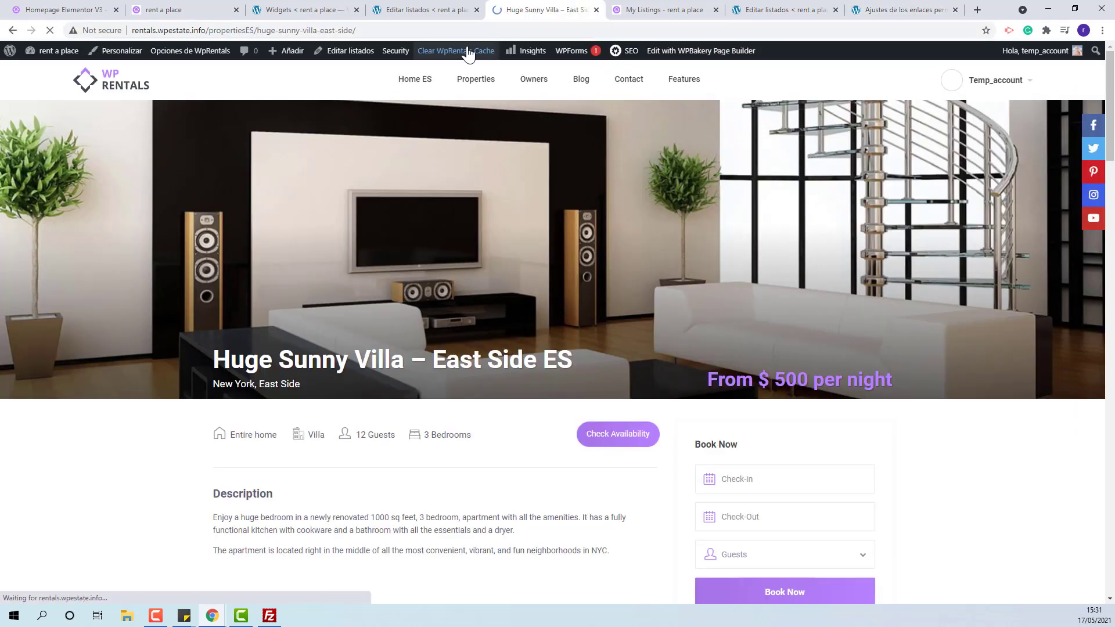
pyautogui.moveTo(242, 31); pyautogui.dragTo(257, 32)
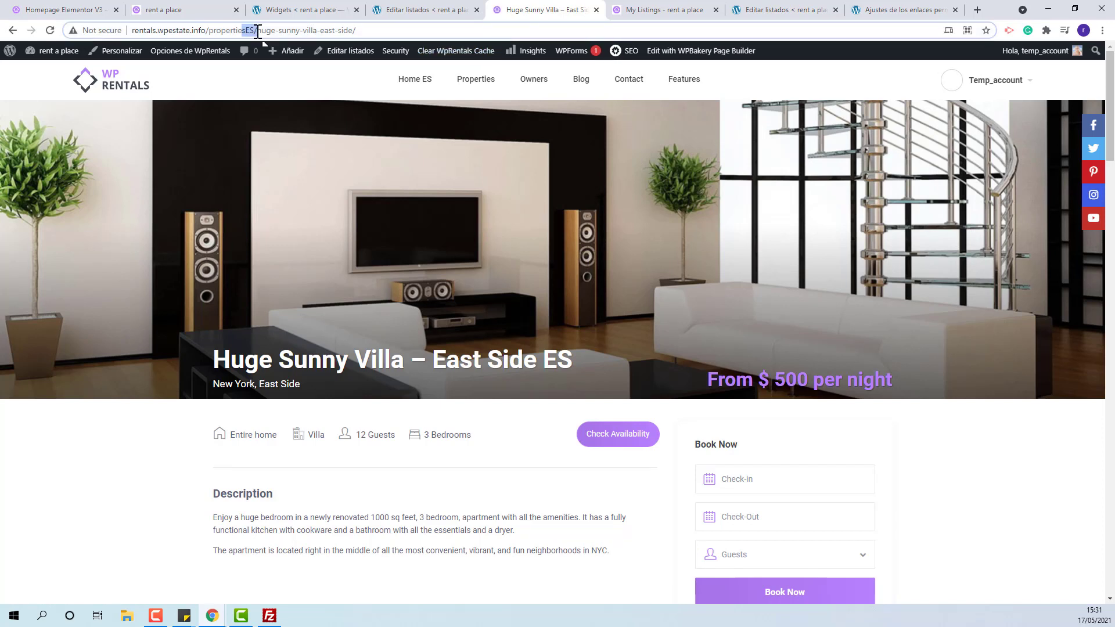
pyautogui.hotkey('alt', 'Tab')
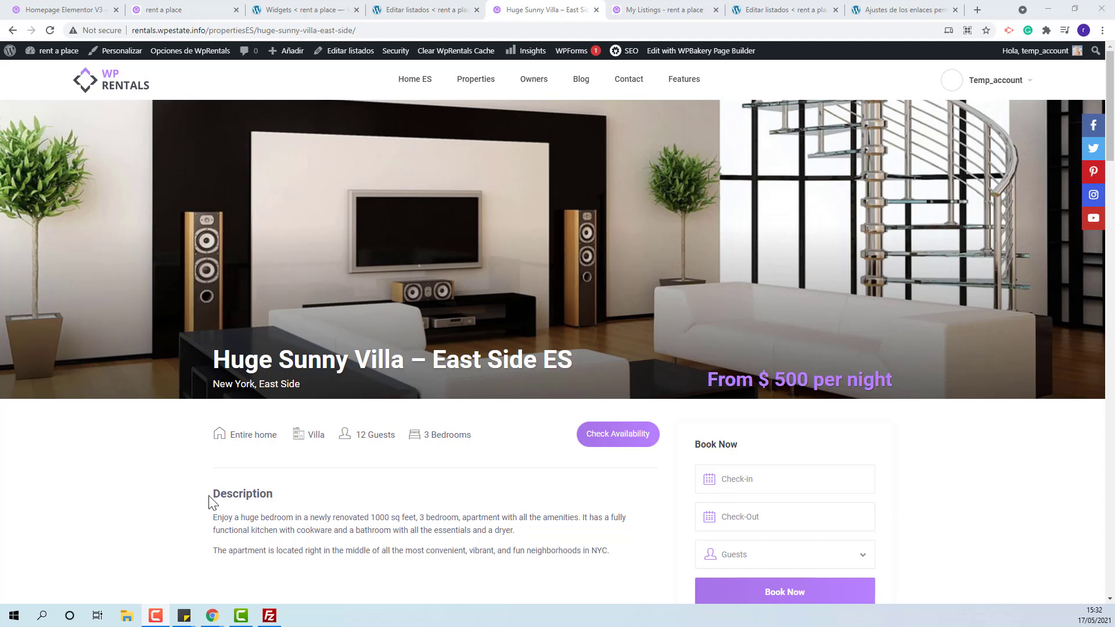
pyautogui.moveTo(216, 495); pyautogui.dragTo(277, 497)
pyautogui.scroll(-4, 328, 490)
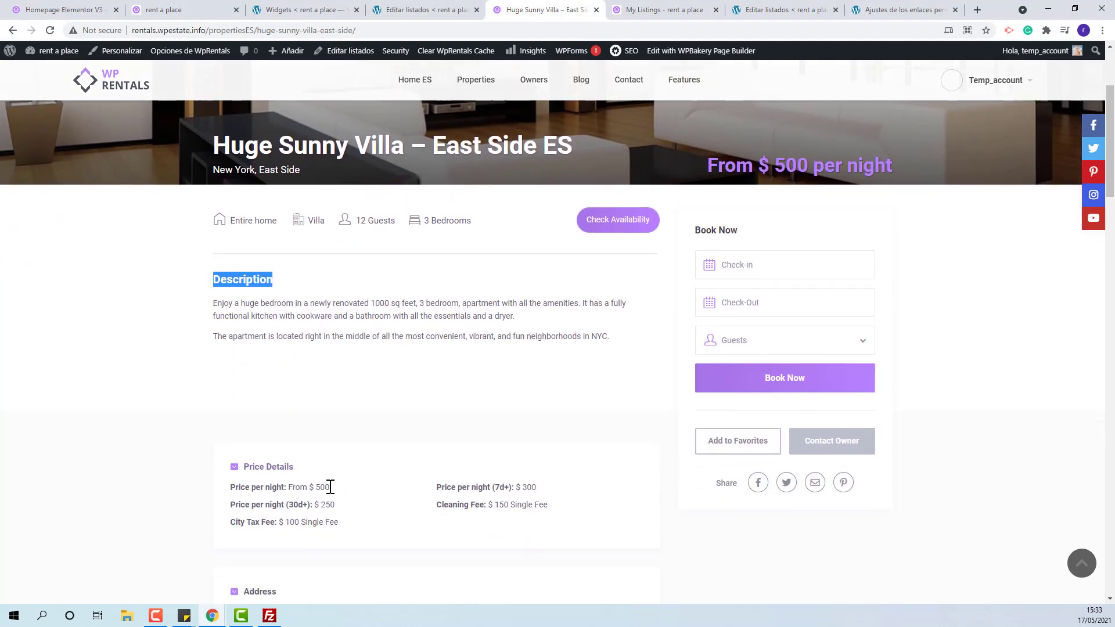
pyautogui.scroll(-2, 361, 473)
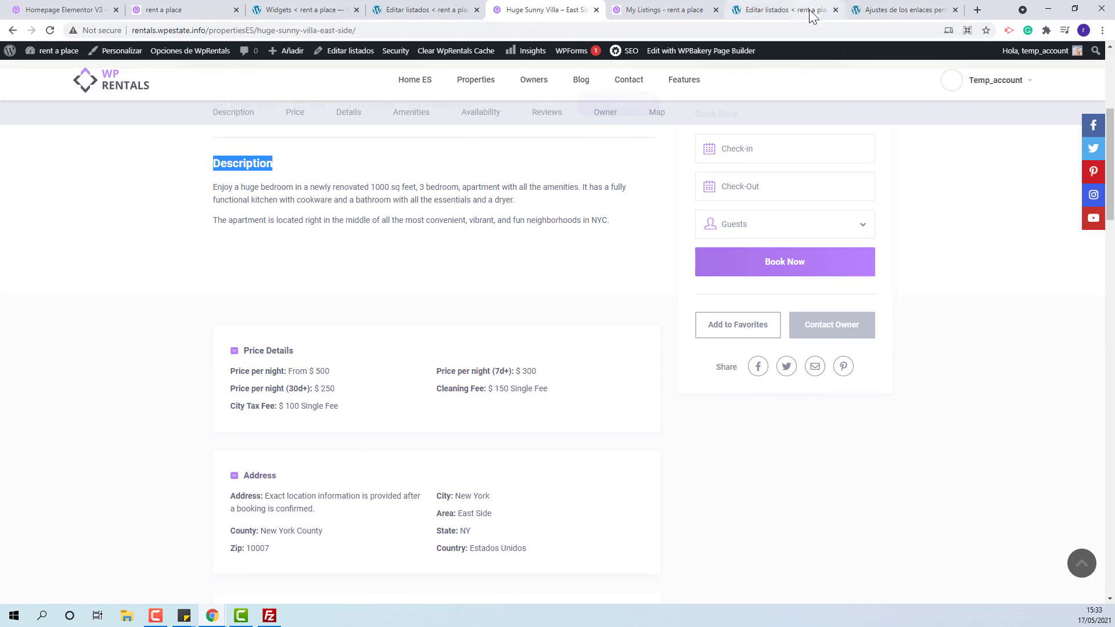
pyautogui.click(784, 10)
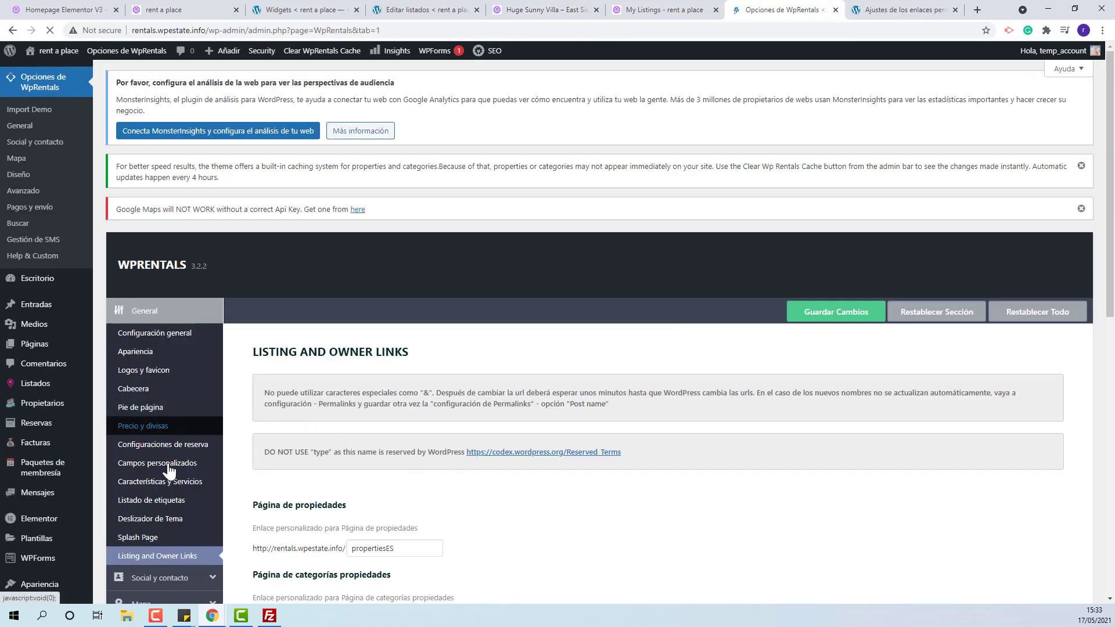
# Rename the Description and Address labels to DescriptionES and AddressES, then check them on the villa page
pyautogui.click(165, 503)
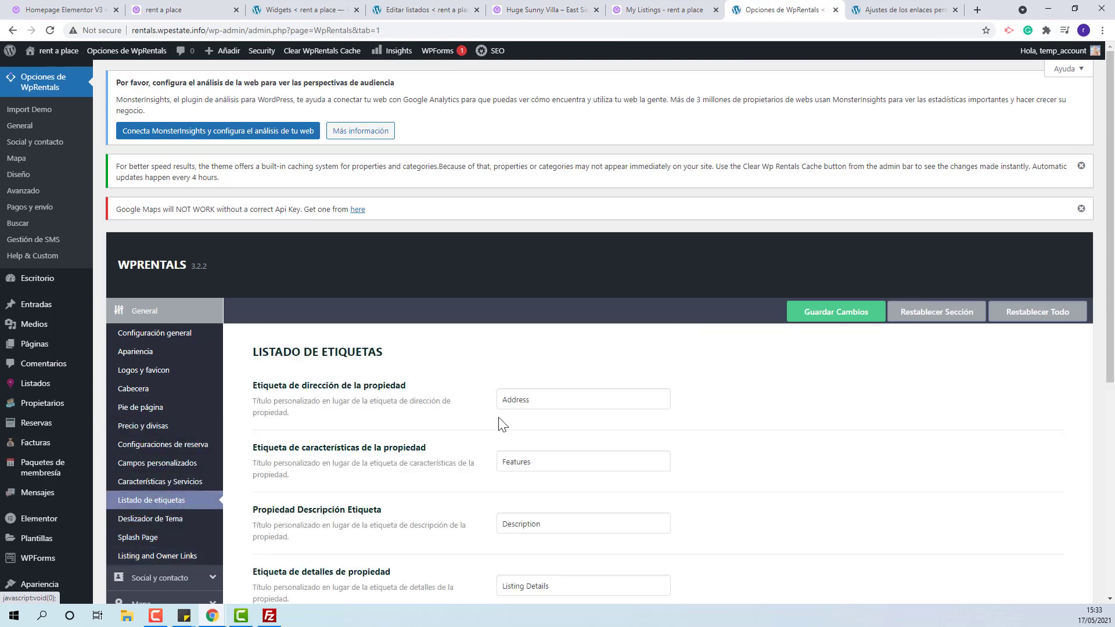
pyautogui.scroll(-2, 680, 416)
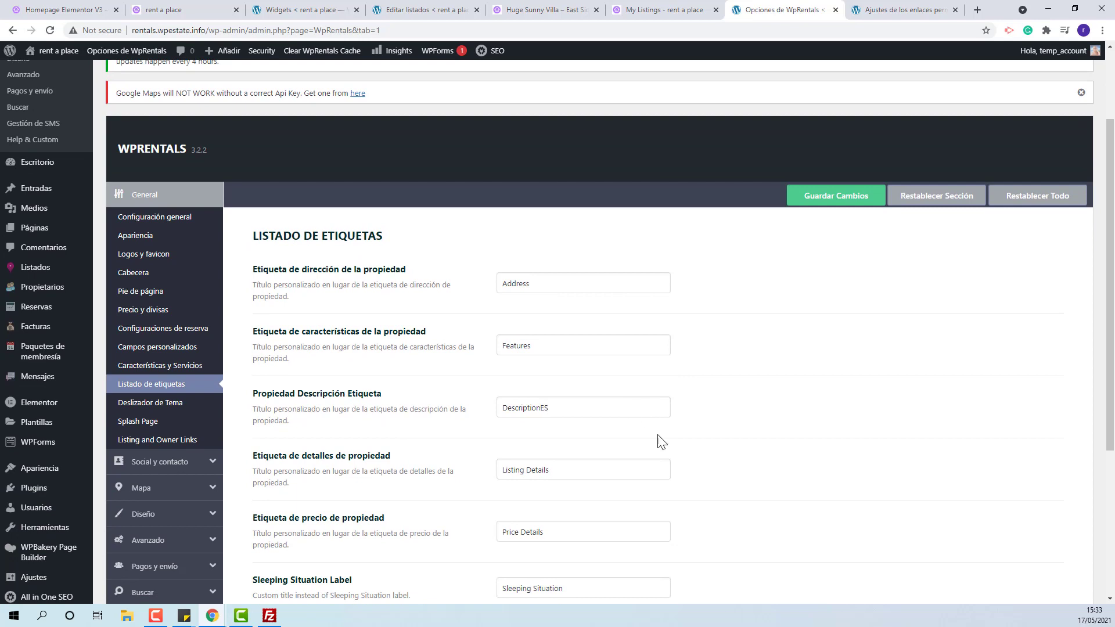
pyautogui.click(560, 283)
pyautogui.hotkey('ctrl', '5')
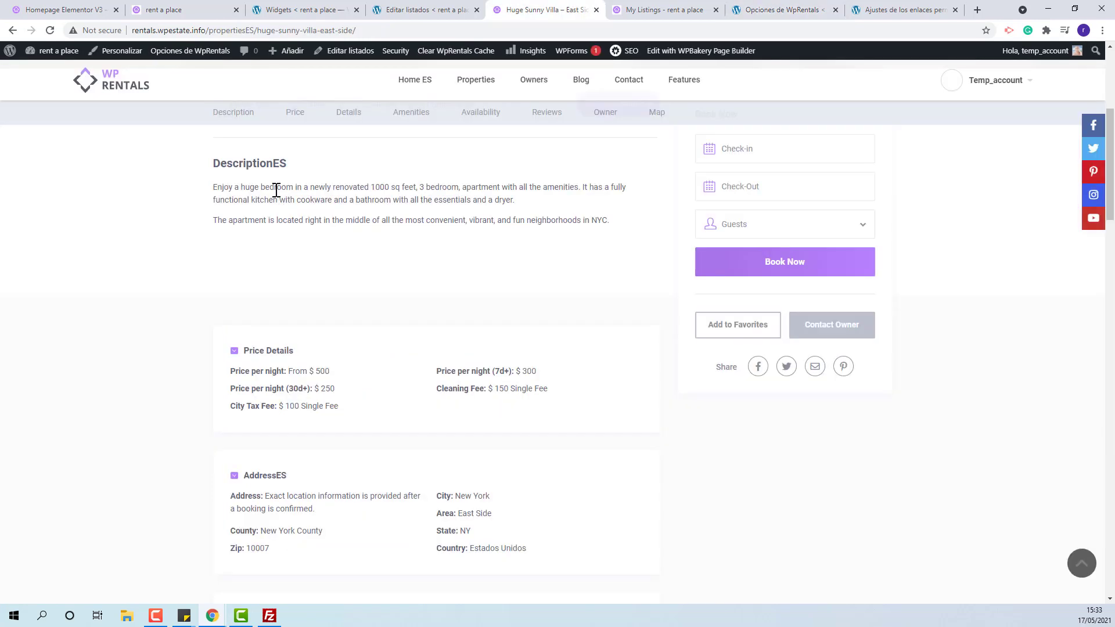
pyautogui.moveTo(285, 162); pyautogui.dragTo(254, 164)
pyautogui.scroll(-2, 303, 281)
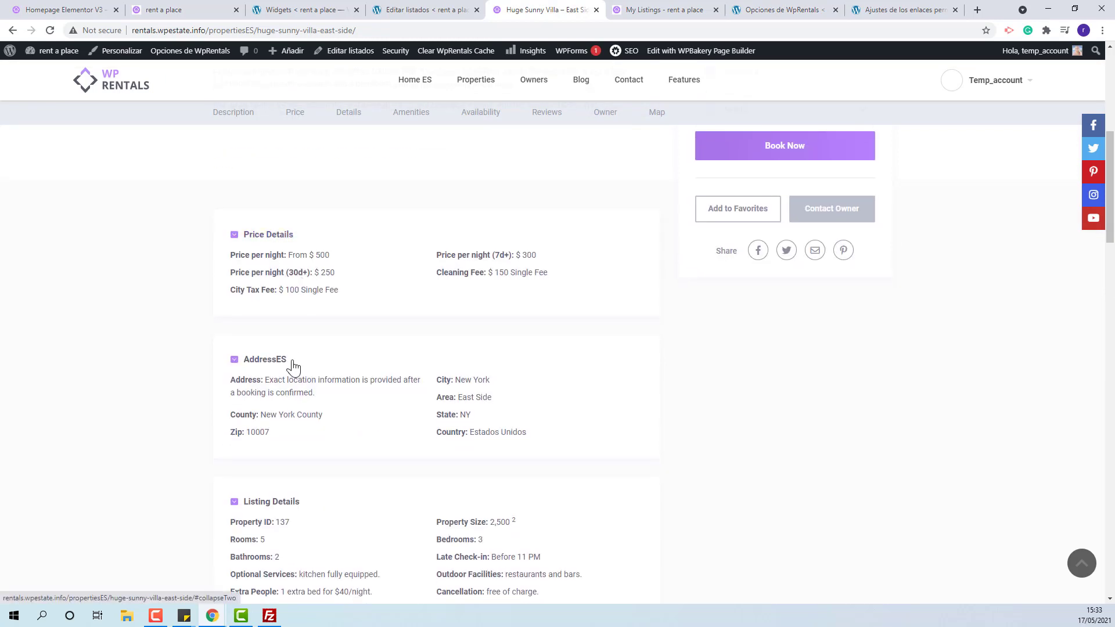
pyautogui.moveTo(284, 361); pyautogui.dragTo(672, 454)
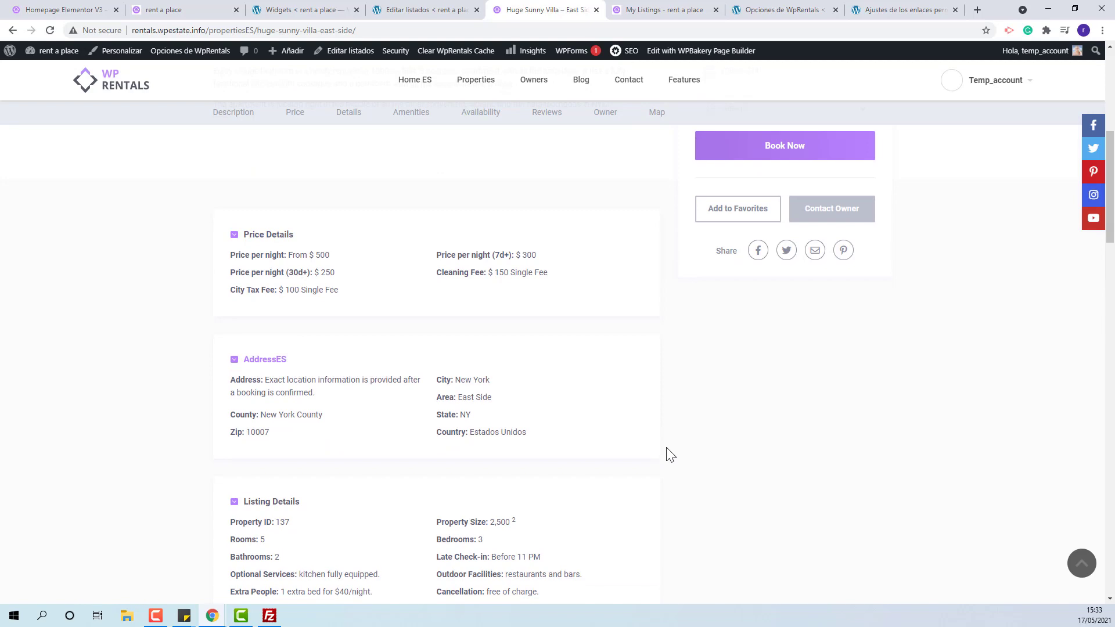
pyautogui.scroll(-3, 668, 452)
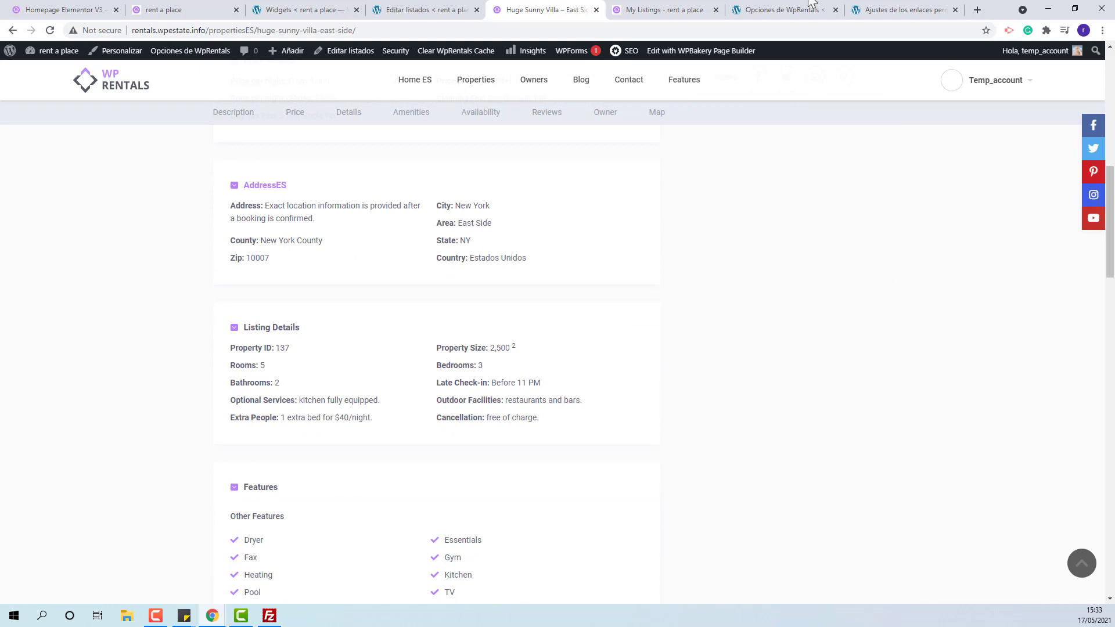
pyautogui.click(782, 10)
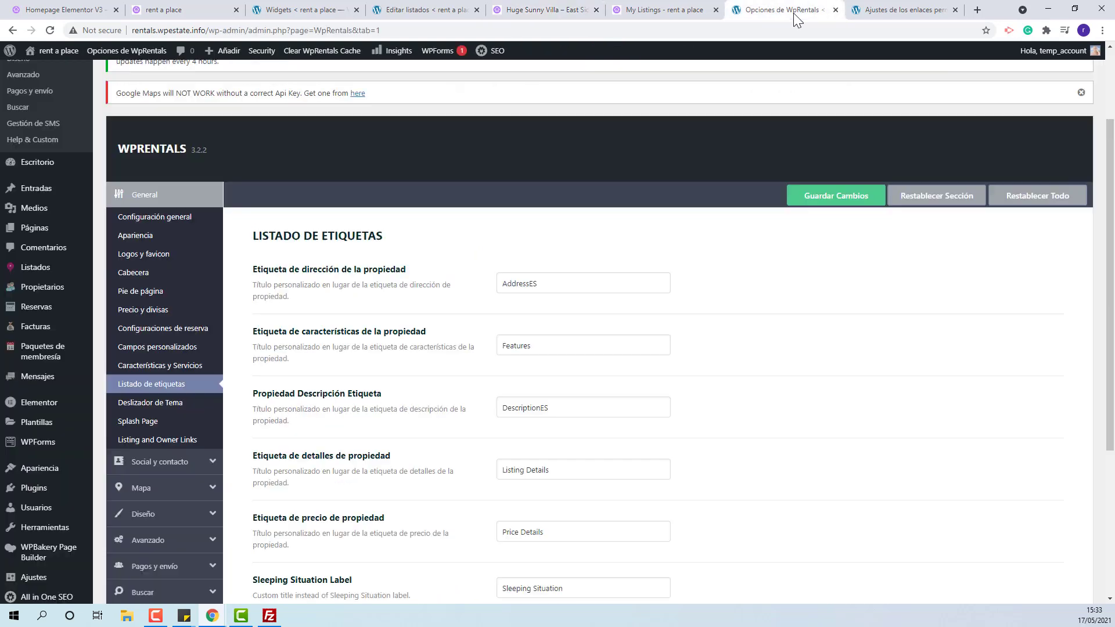
# Relabel the Outdoor facilities custom field 'Outdoor facilities ES', save, and reload the villa page
pyautogui.click(168, 349)
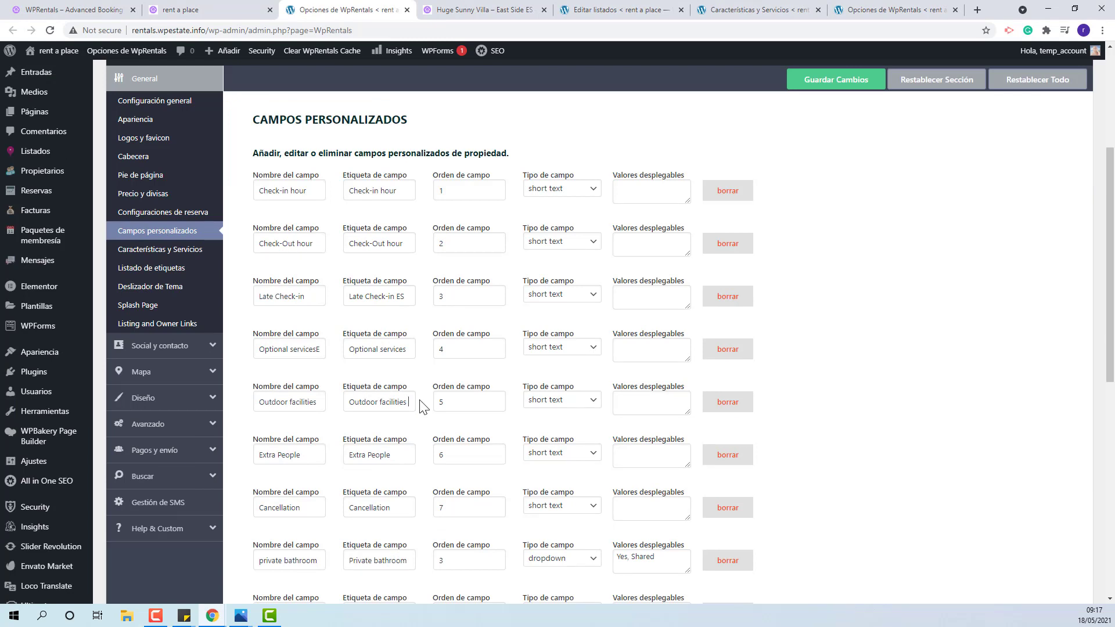
pyautogui.write('ES')
pyautogui.click(865, 88)
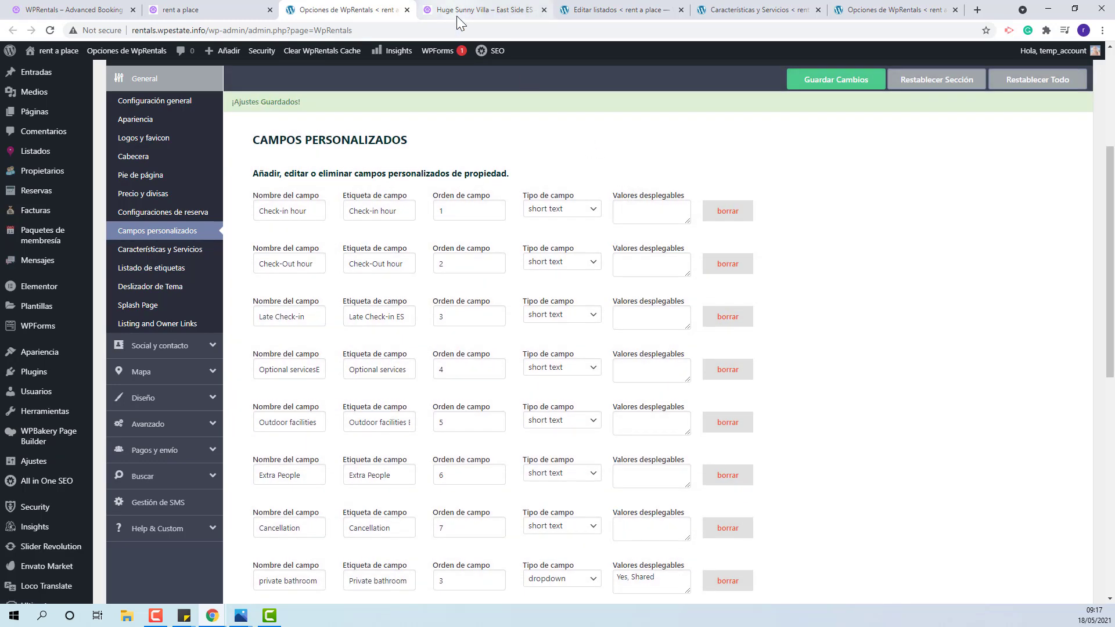
pyautogui.click(457, 15)
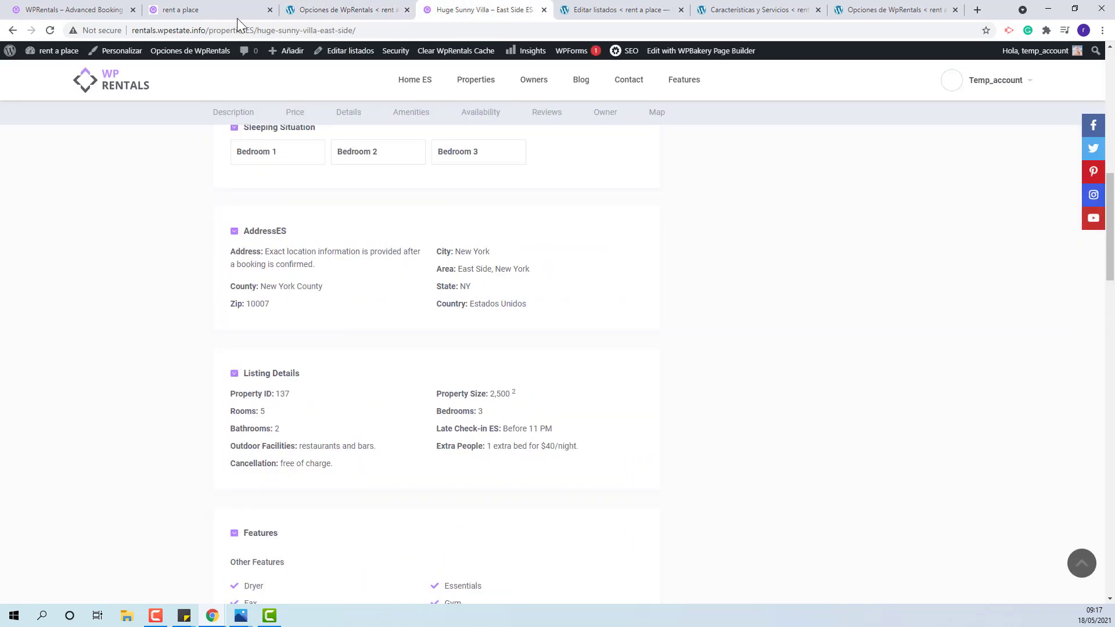
pyautogui.click(50, 30)
pyautogui.scroll(10, 936, 351)
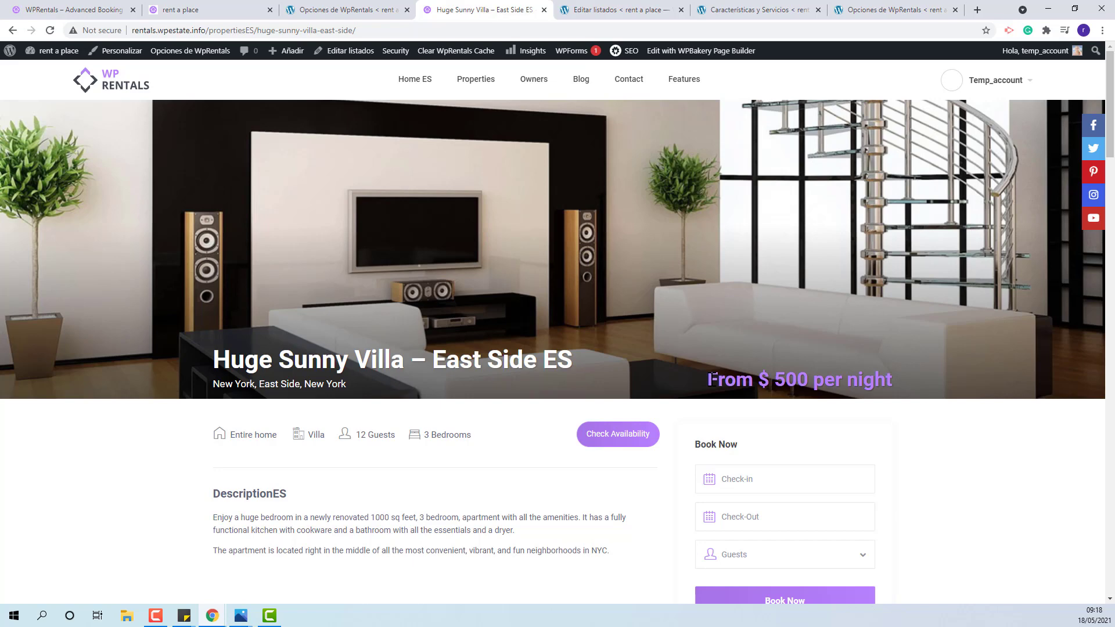
pyautogui.moveTo(709, 379); pyautogui.dragTo(754, 380)
# Replace the villa's 'From' price label with 'ES' so the page shows 'ES $ 500 per night'
pyautogui.click(608, 16)
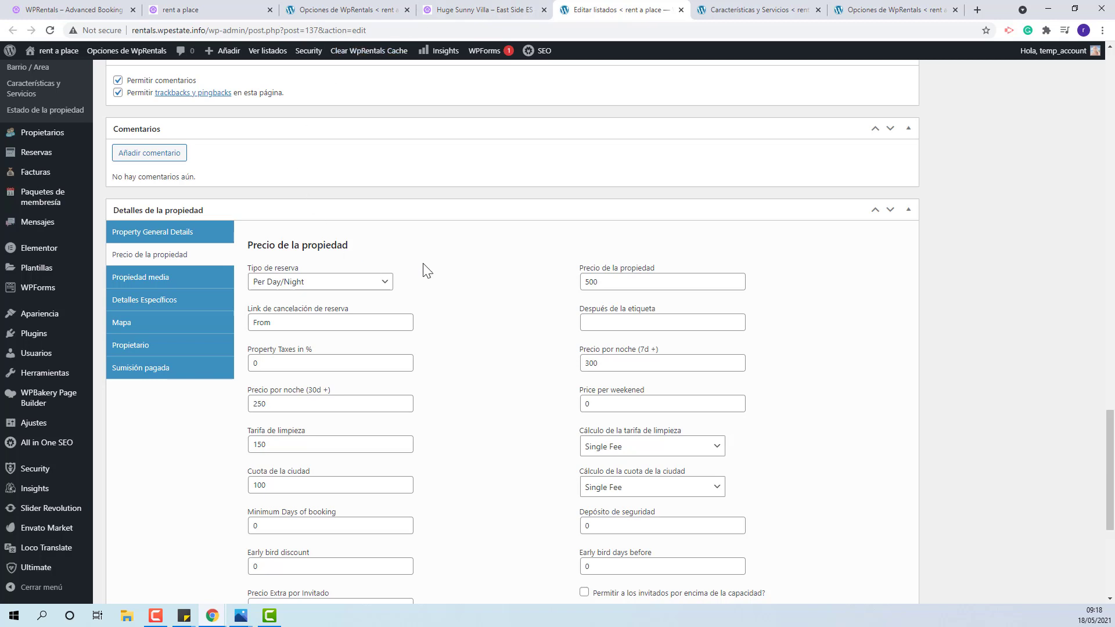
pyautogui.click(277, 323)
pyautogui.hotkey('ctrl', 'a')
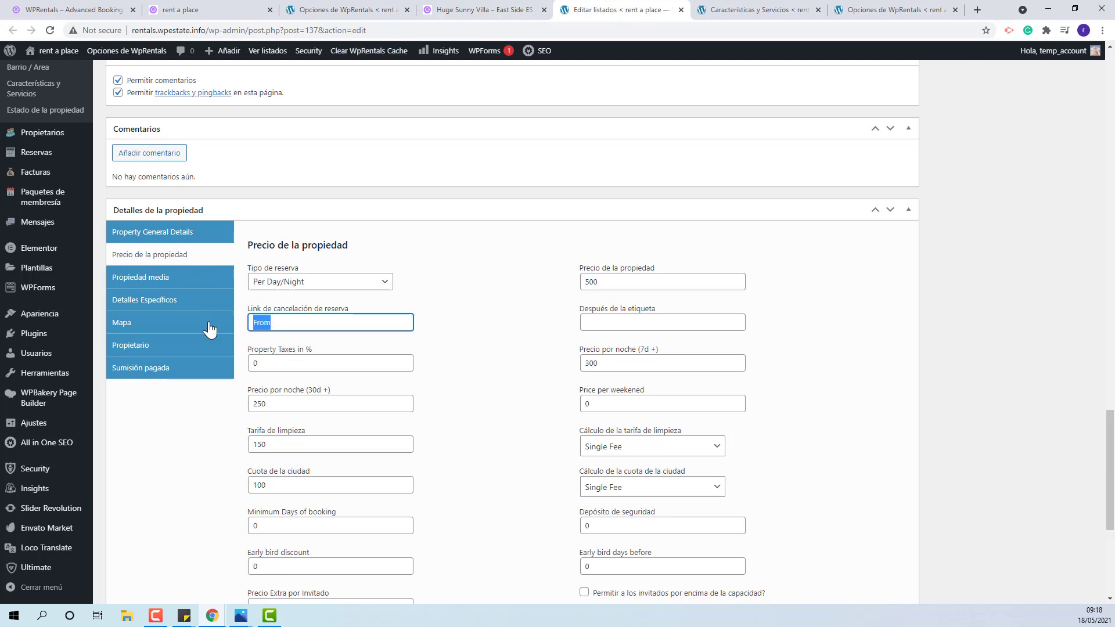
pyautogui.write('ES')
pyautogui.scroll(15, 1046, 215)
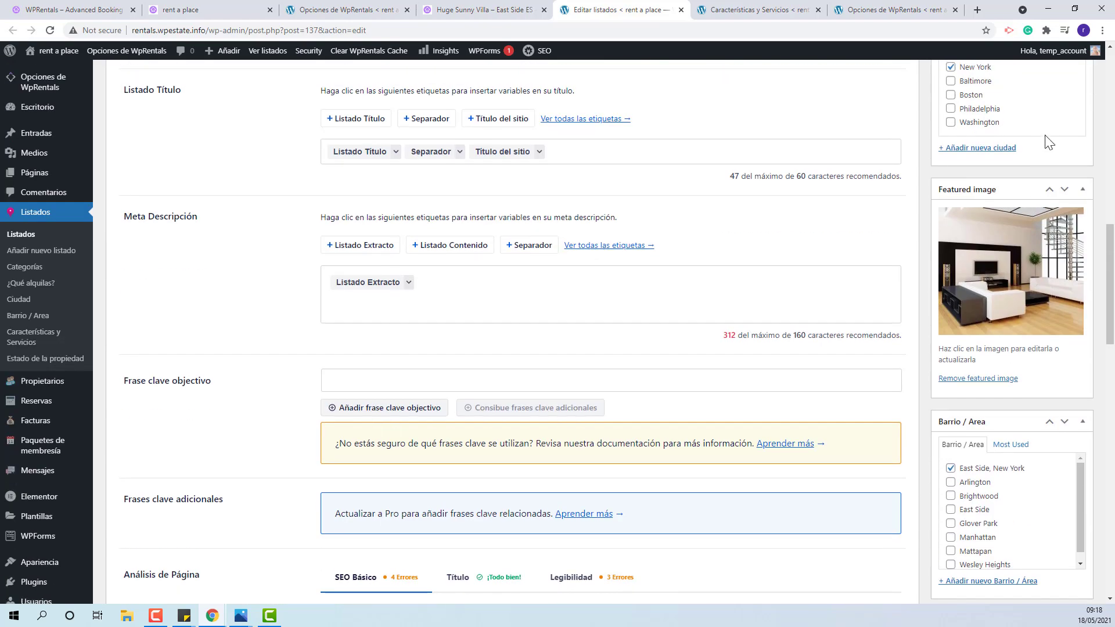
pyautogui.scroll(10, 1045, 144)
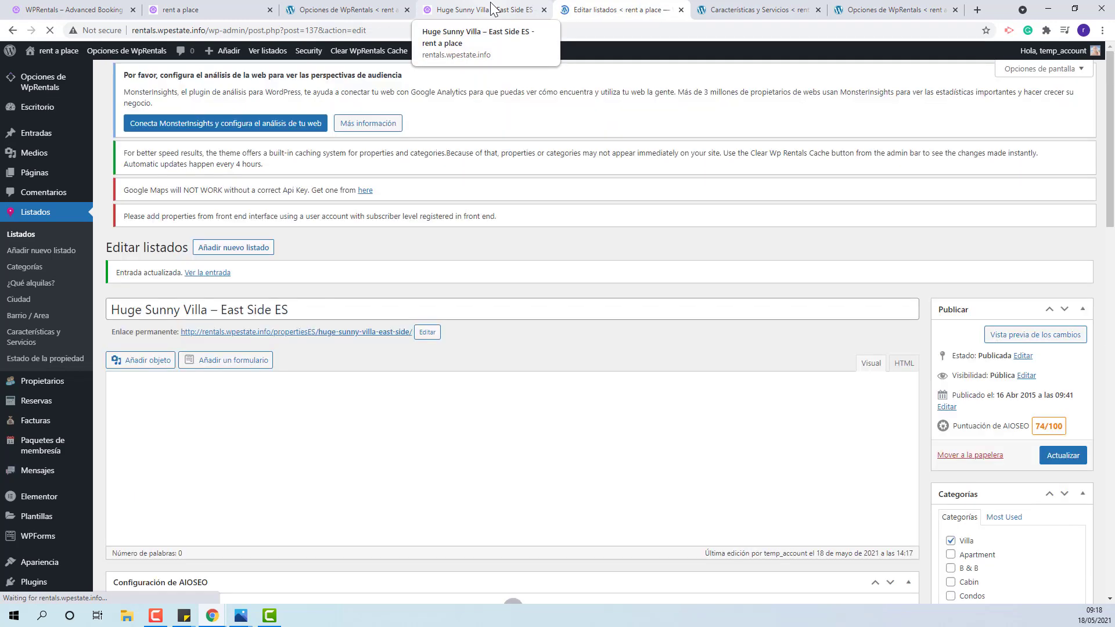
pyautogui.click(491, 9)
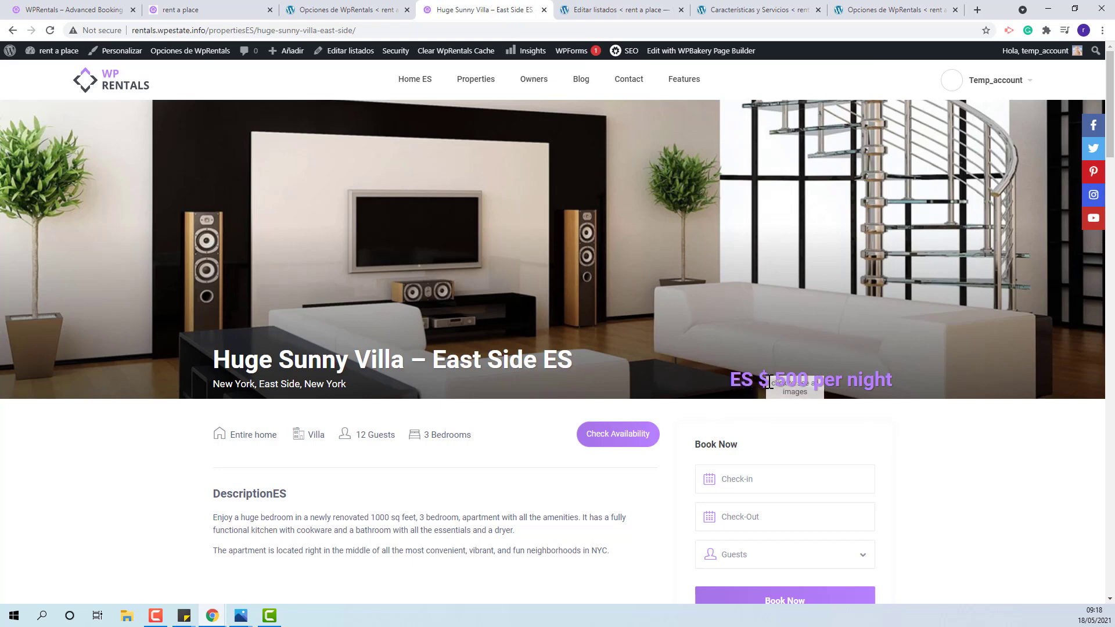
pyautogui.scroll(-15, 584, 515)
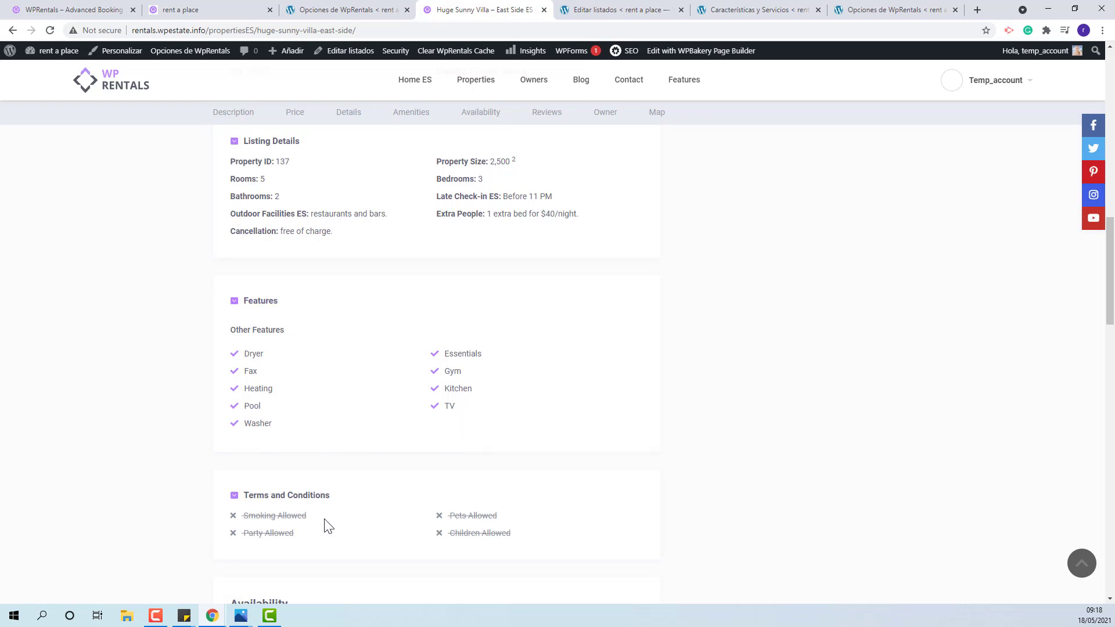
# Rename the Air Conditioner feature 'Air Conditioner ES', clearing its slug to become air-conditioner-es
pyautogui.click(757, 12)
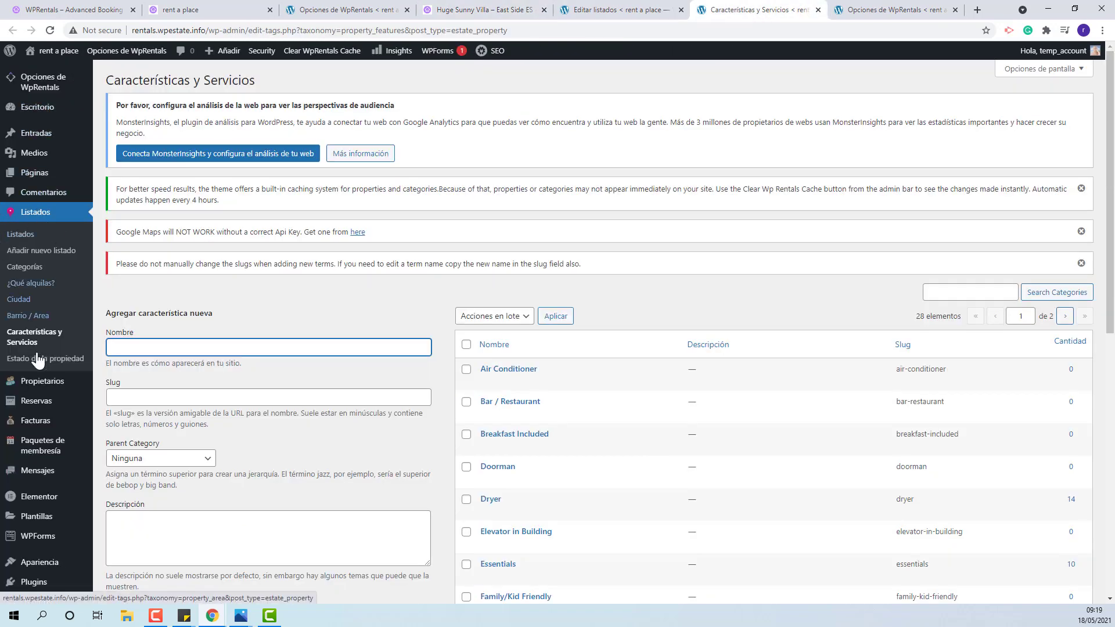
pyautogui.scroll(-2, 709, 308)
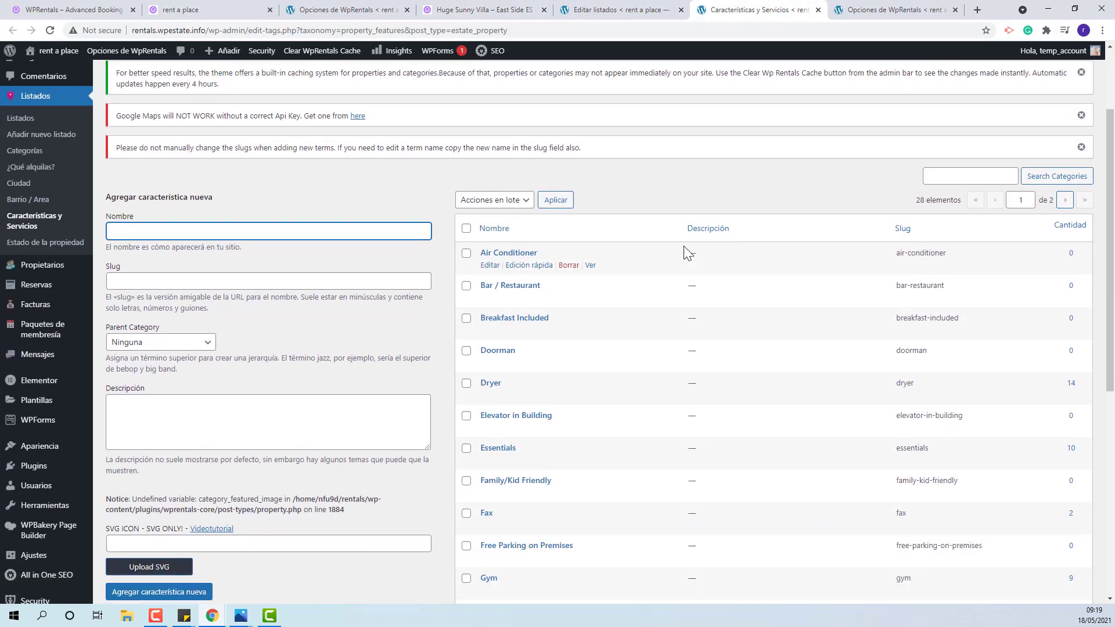
pyautogui.click(489, 267)
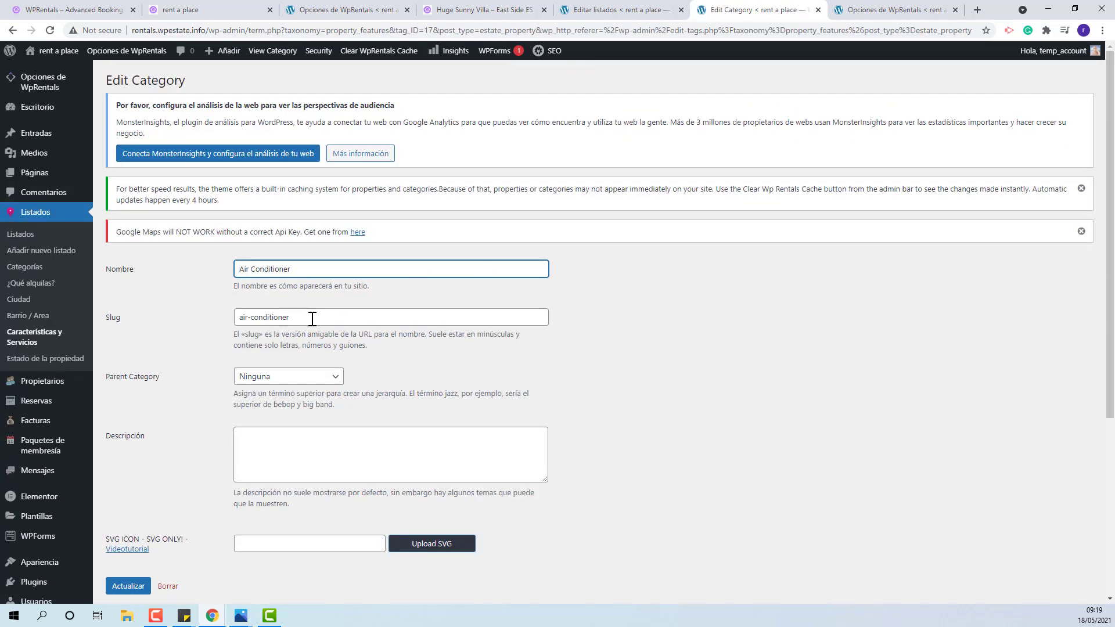
pyautogui.moveTo(312, 319); pyautogui.dragTo(146, 317)
pyautogui.press('BackSpace')
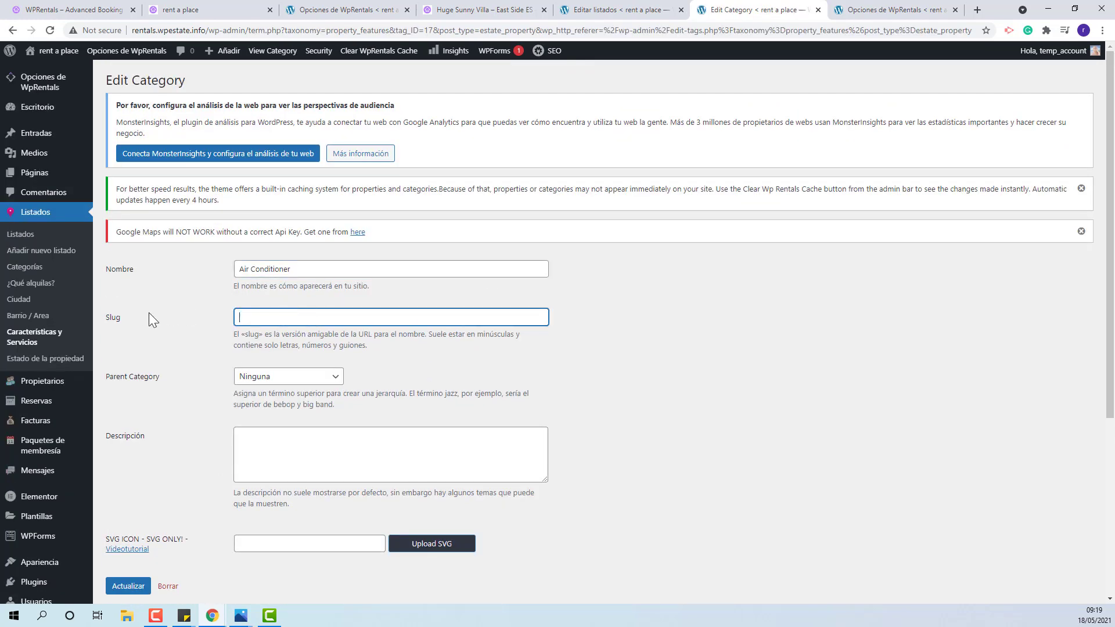
pyautogui.click(298, 270)
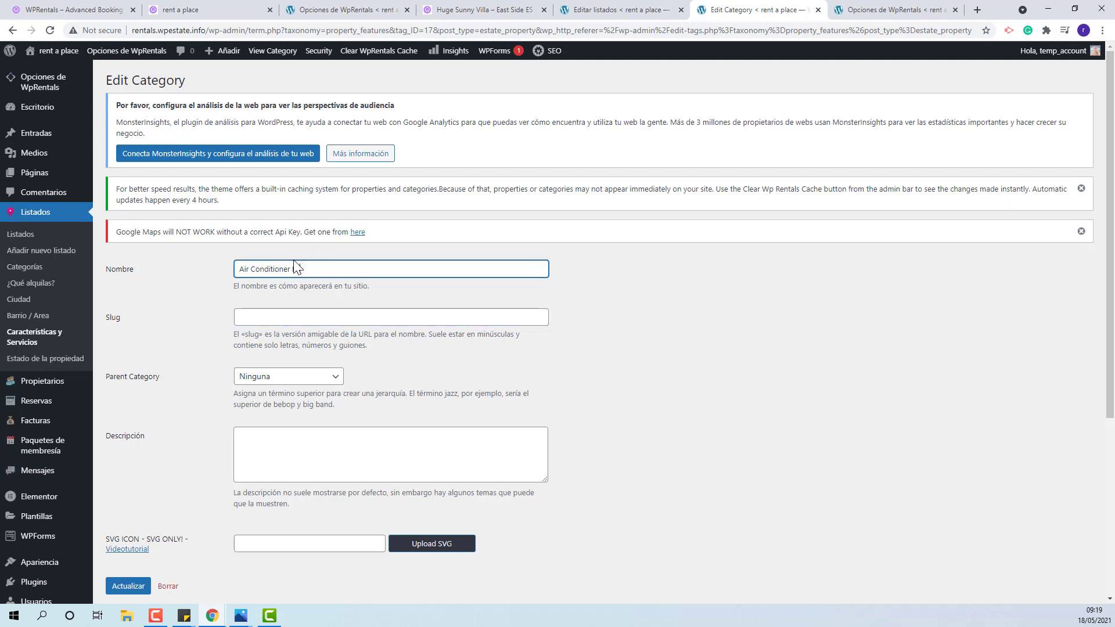
pyautogui.click(114, 587)
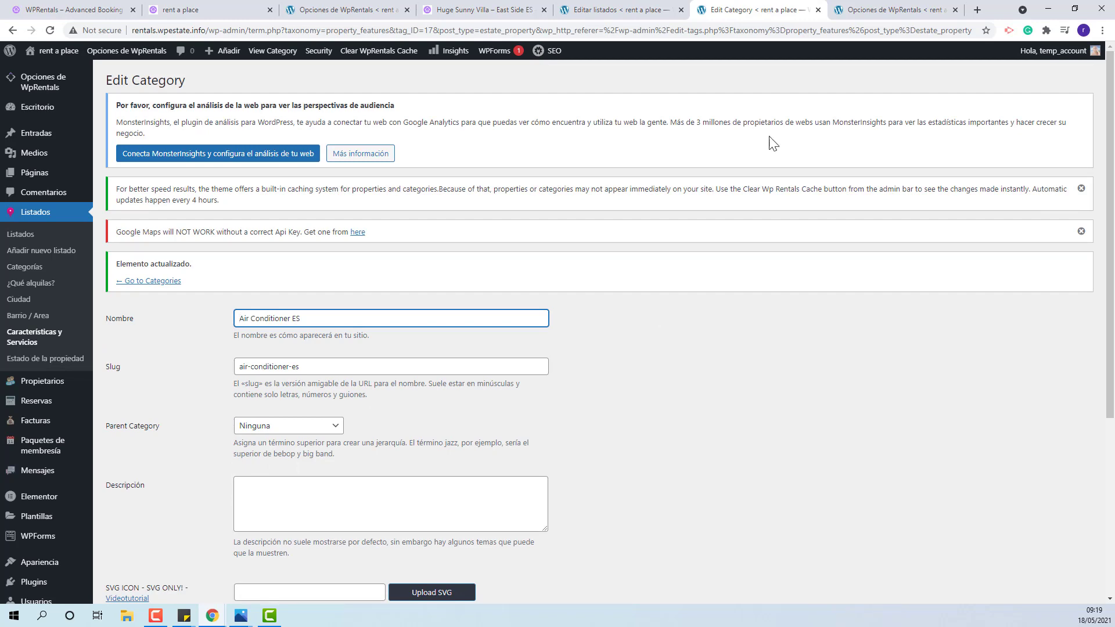
pyautogui.click(890, 11)
# Confirm Air Conditioner ES is among the submission form fields and save the submission settings
pyautogui.scroll(-2, 741, 355)
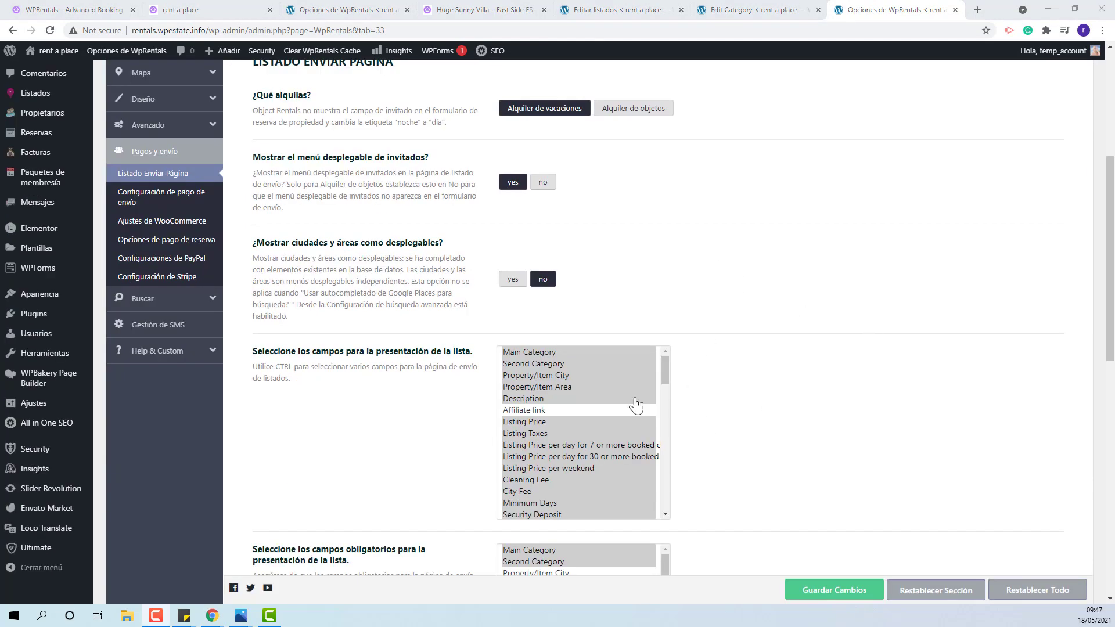
pyautogui.scroll(-10, 620, 406)
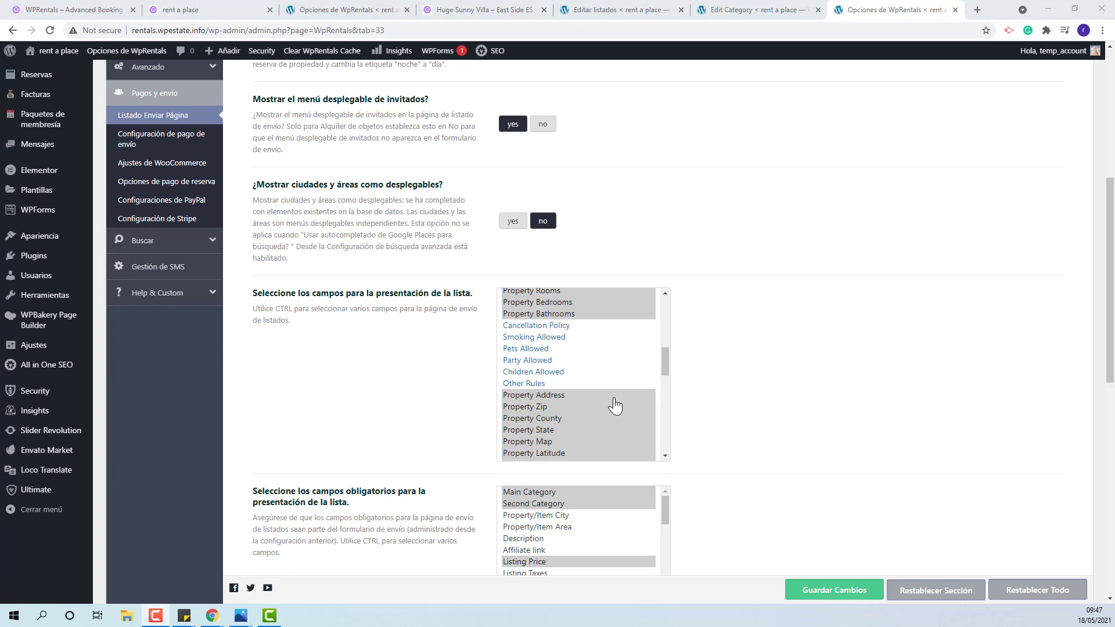
pyautogui.scroll(-3, 615, 403)
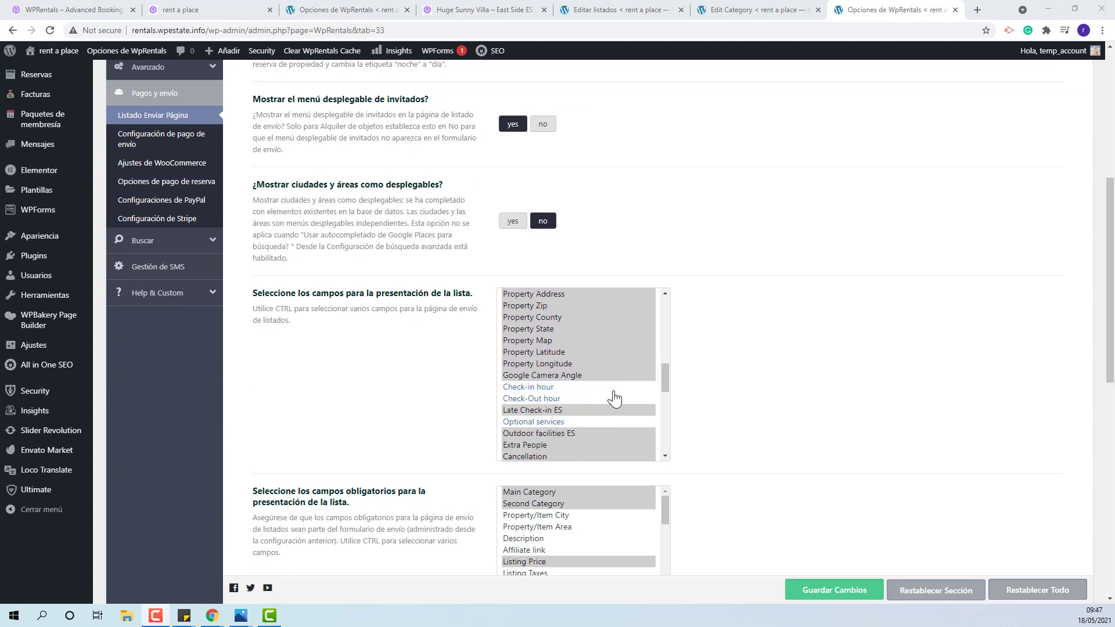
pyautogui.scroll(-4, 614, 399)
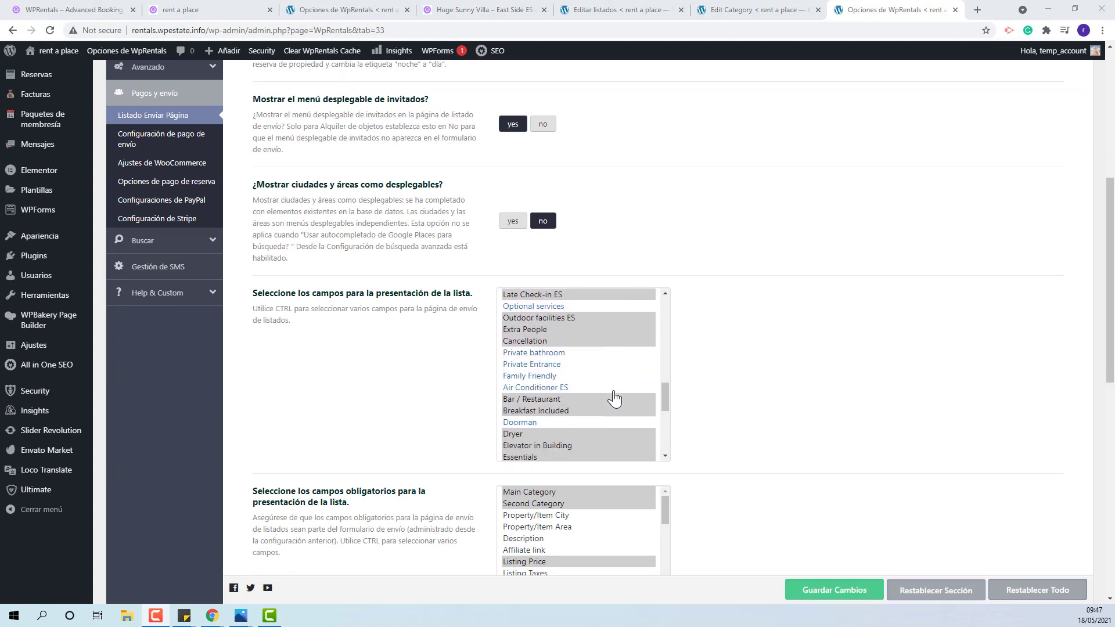
pyautogui.keyDown('ctrl'); pyautogui.click(547, 399); pyautogui.keyUp('ctrl')
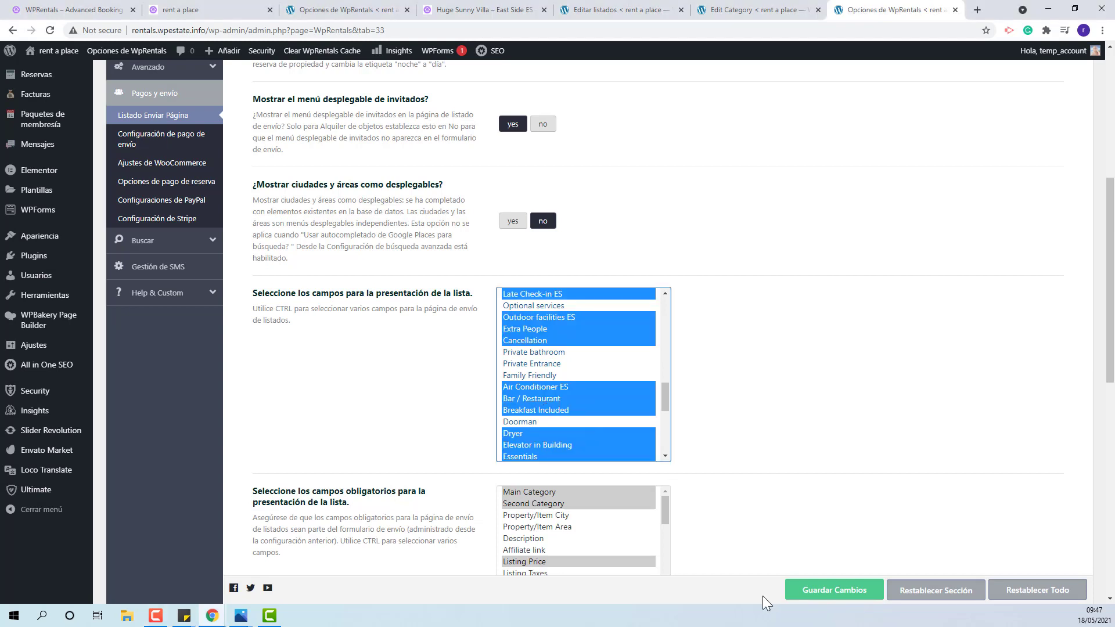
pyautogui.click(829, 588)
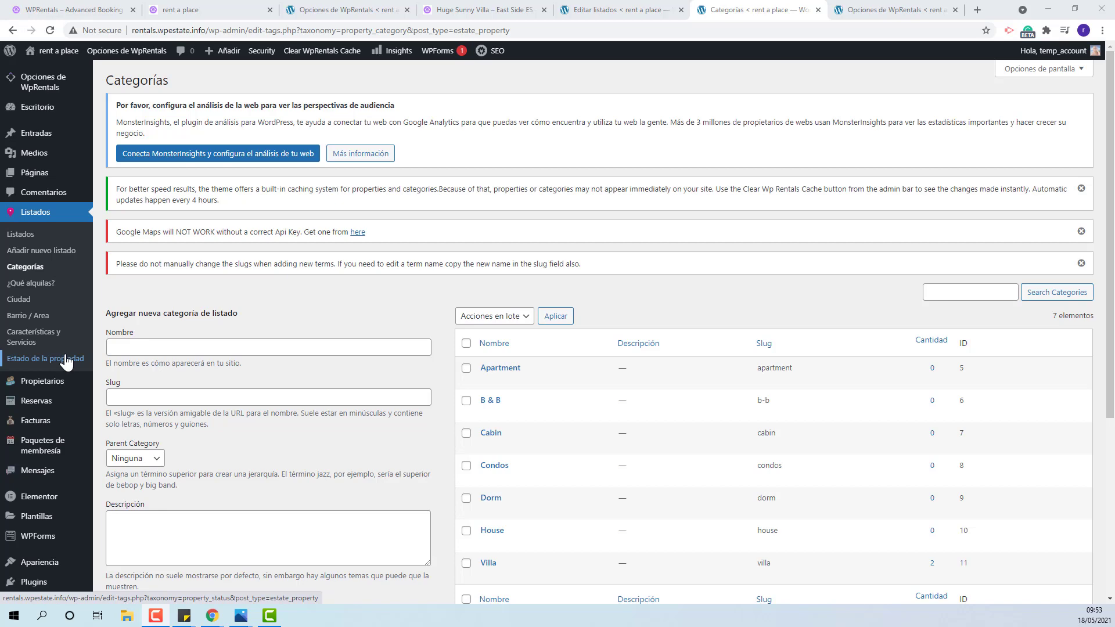
# Rename the Entire home rental type to 'Entire home Es', empty its slug, and update it
pyautogui.click(28, 283)
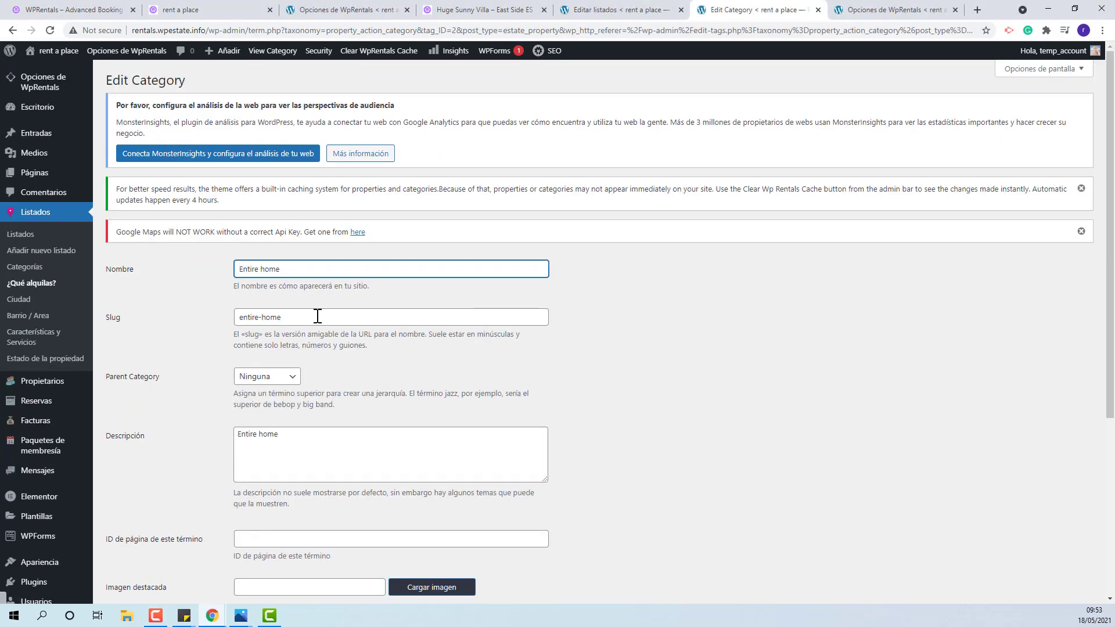
pyautogui.moveTo(294, 266); pyautogui.dragTo(78, 270)
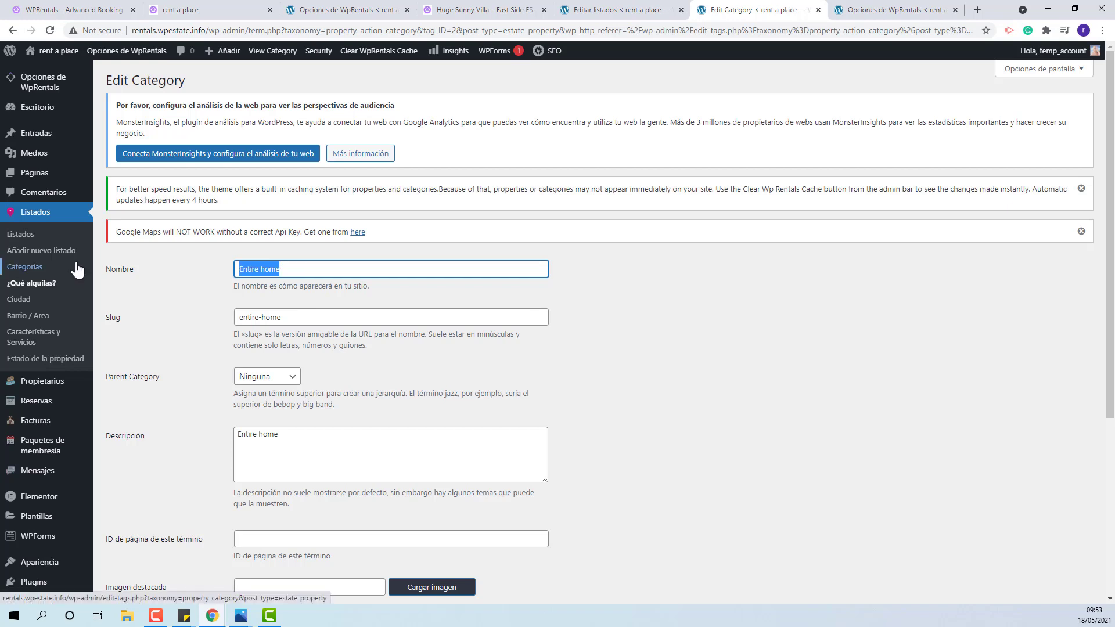
pyautogui.press('Right')
pyautogui.write('Es')
pyautogui.click(293, 318)
pyautogui.hotkey('ctrl', 'a')
pyautogui.press('BackSpace')
pyautogui.scroll(-4, 248, 391)
pyautogui.click(128, 428)
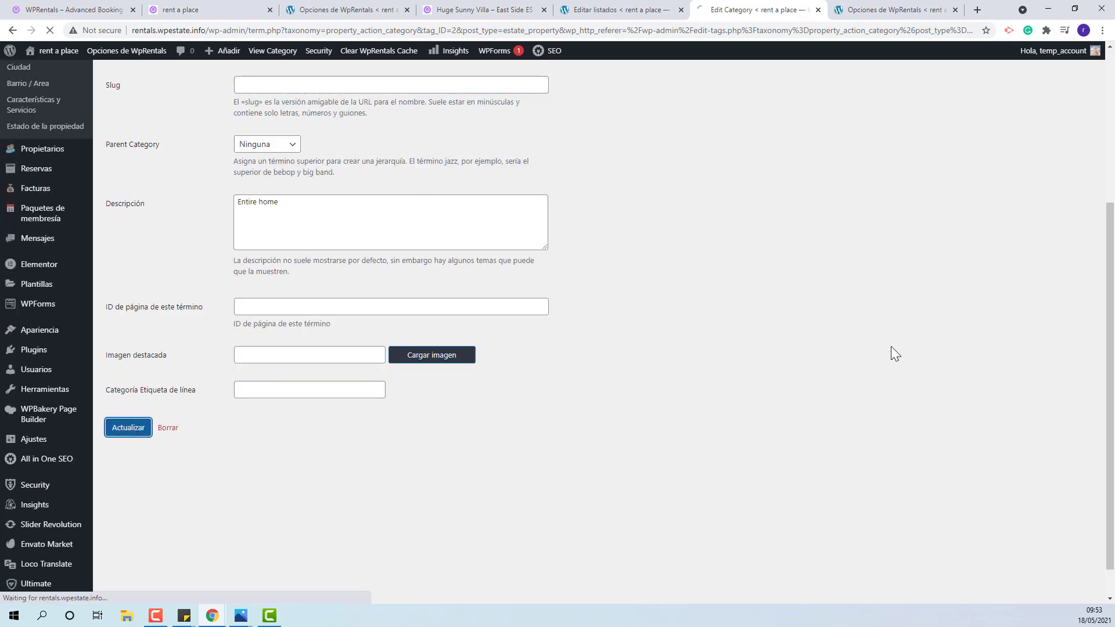